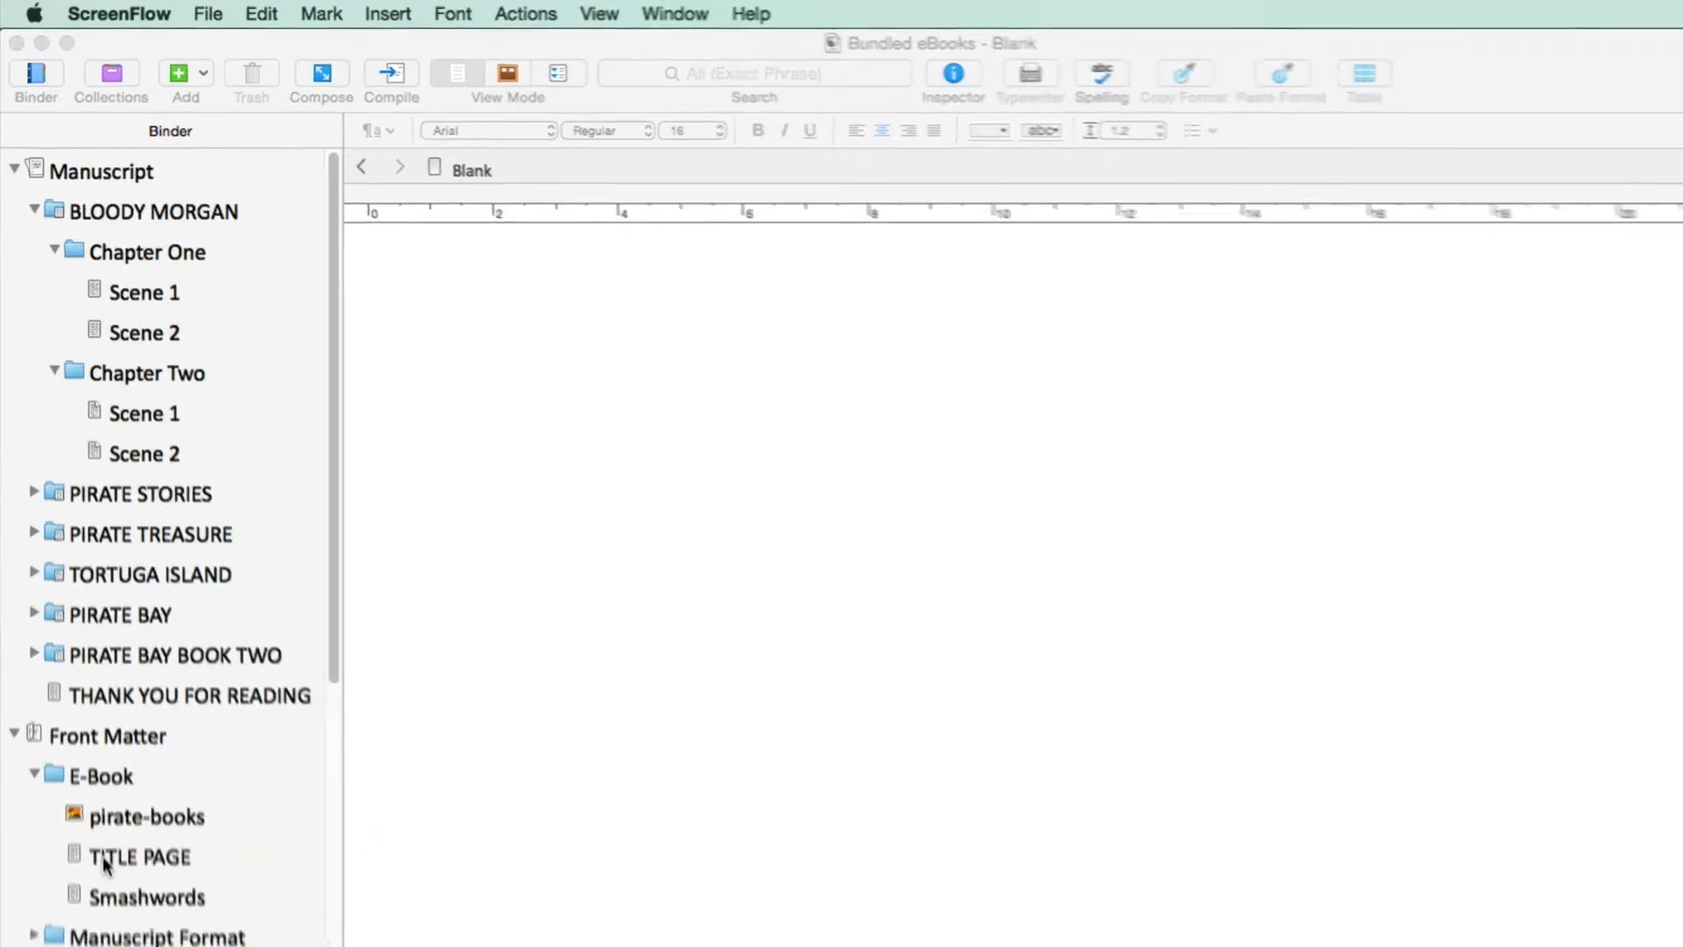
View the e-book TITLE PAGE in the front matter, and collapse the E-Book and Front Matter folders
left_click(108, 895)
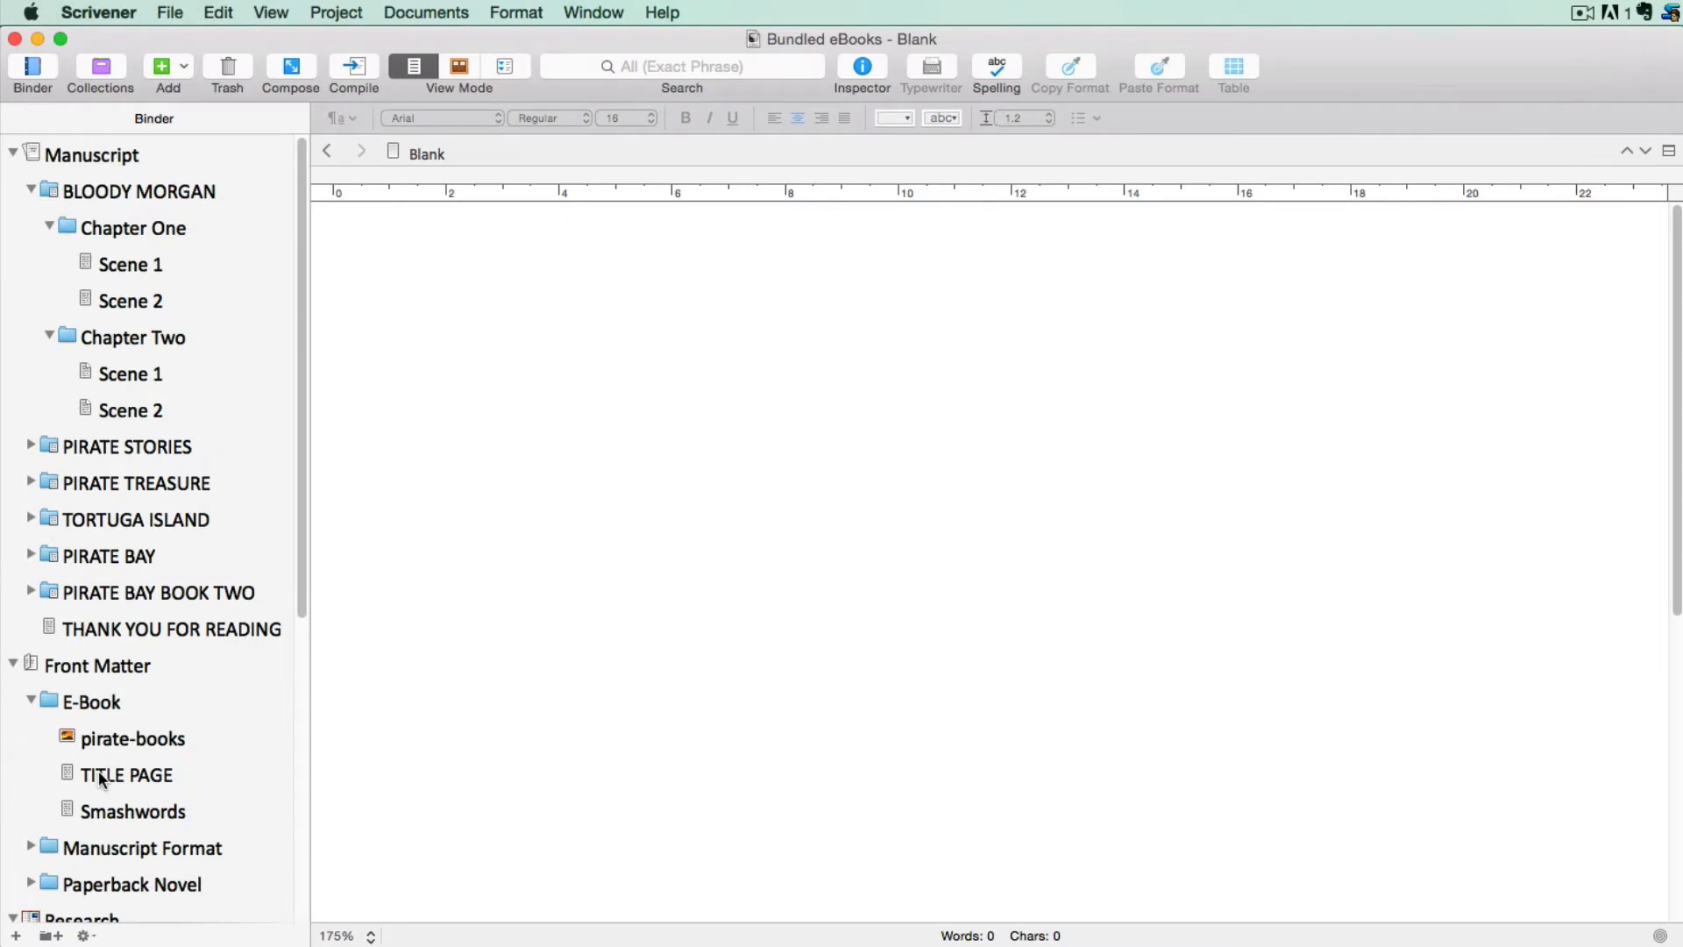
left_click(93, 773)
scroll(369, 746, "down", 5)
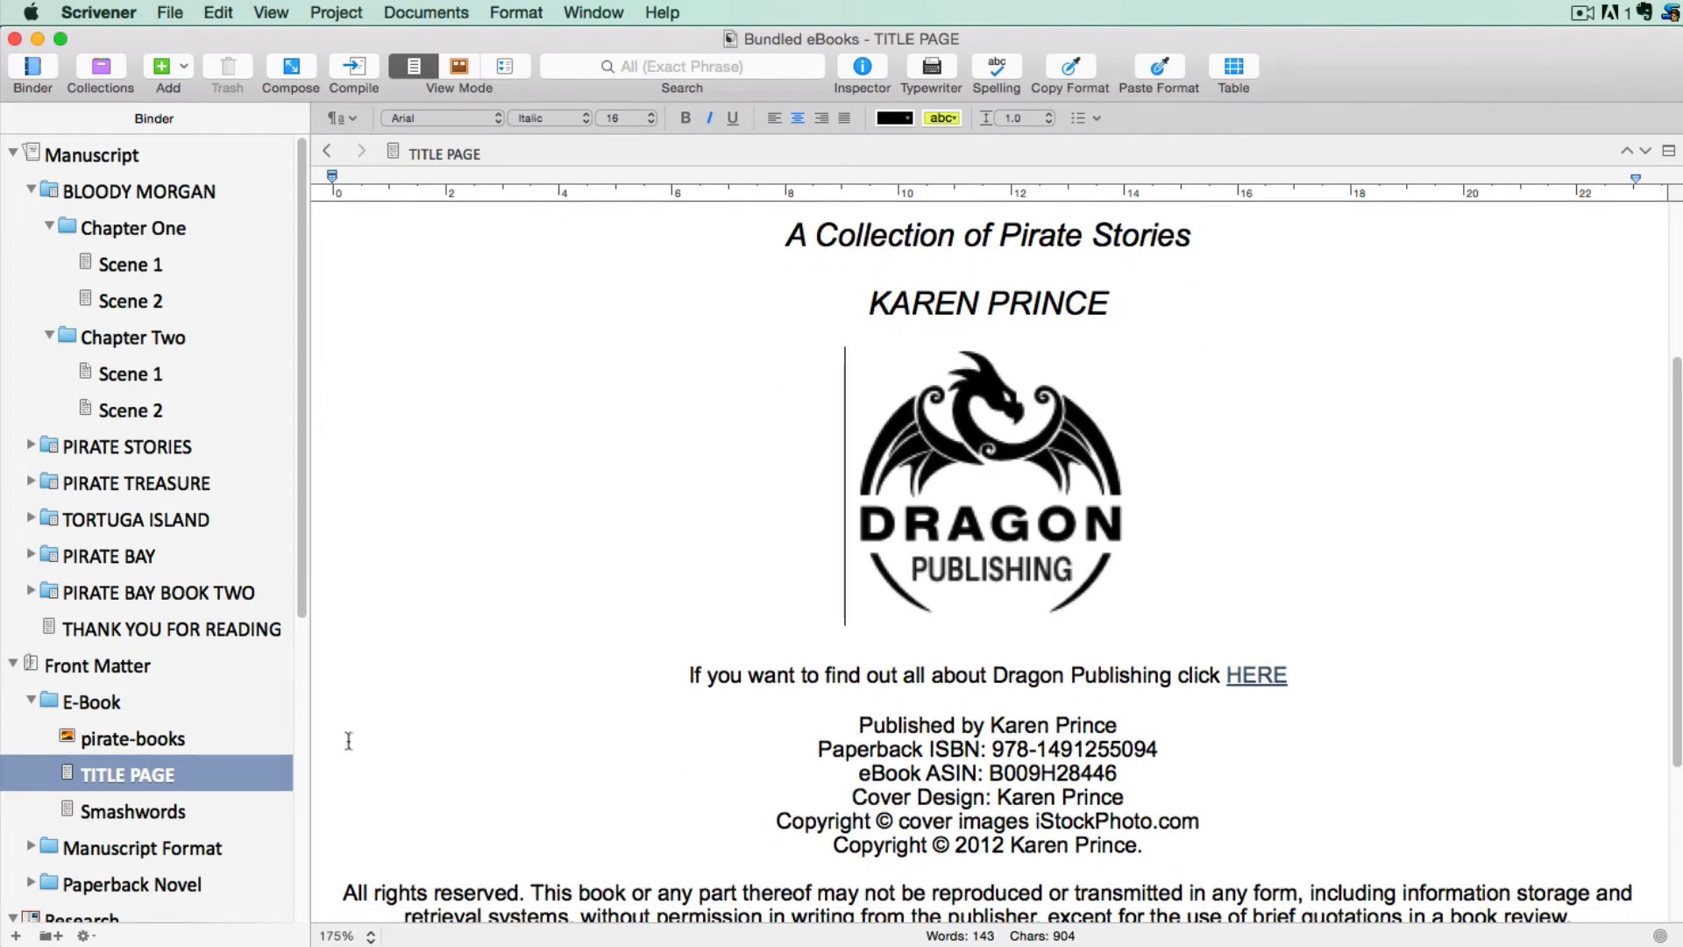
left_click(30, 700)
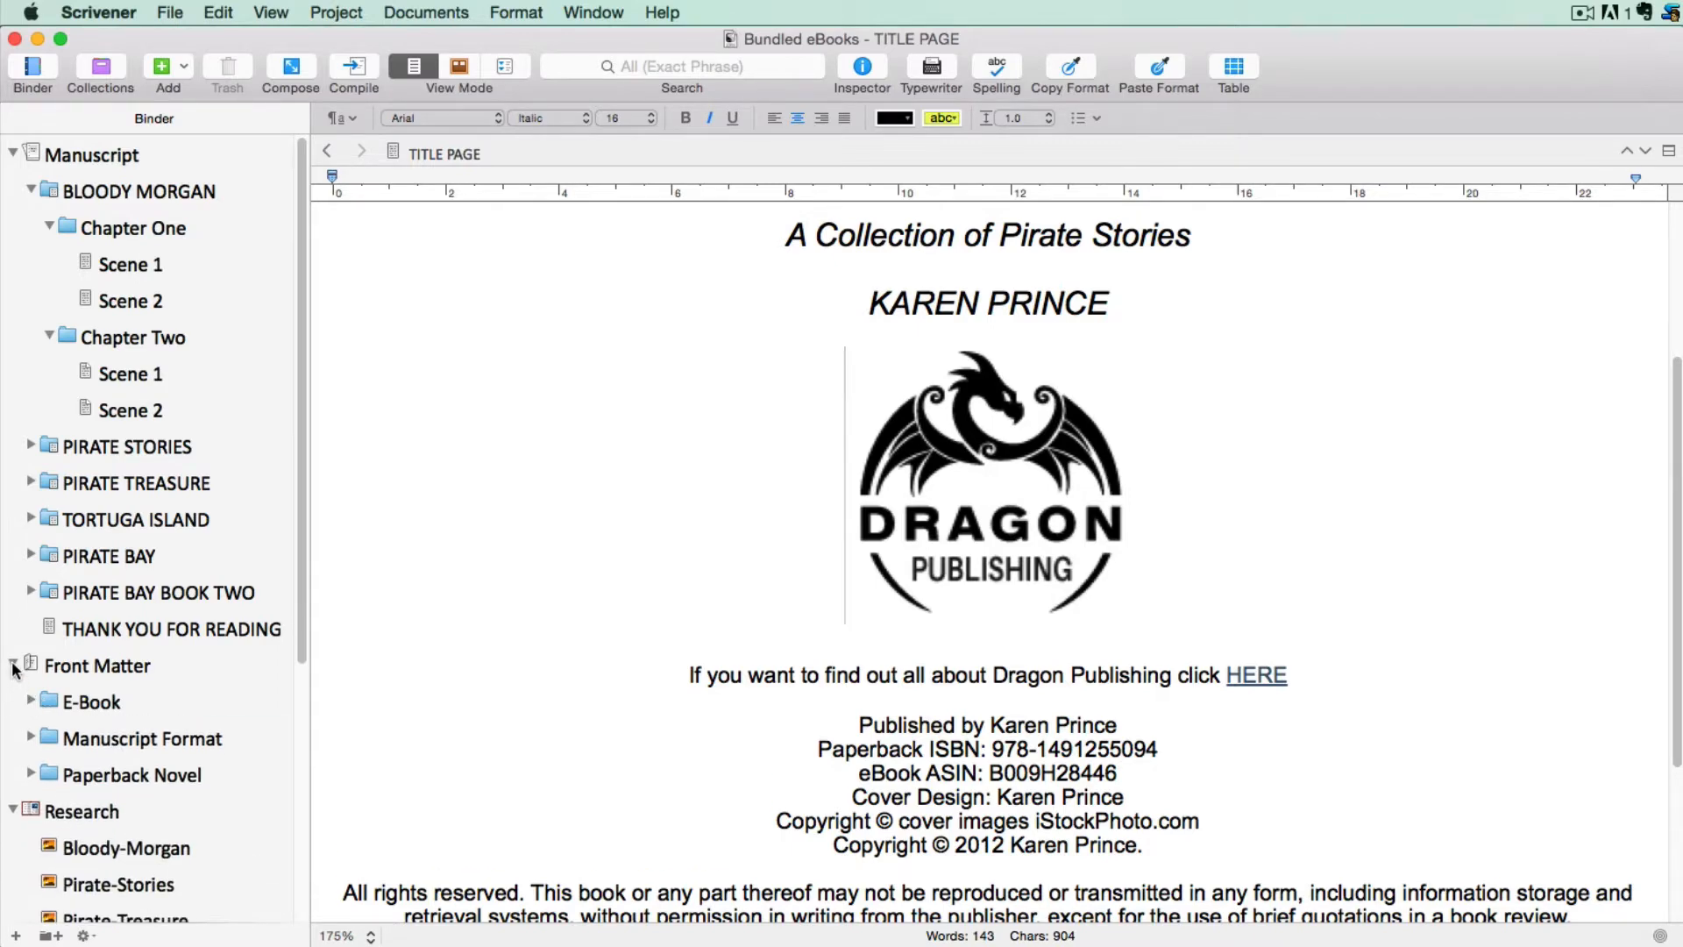
left_click(13, 666)
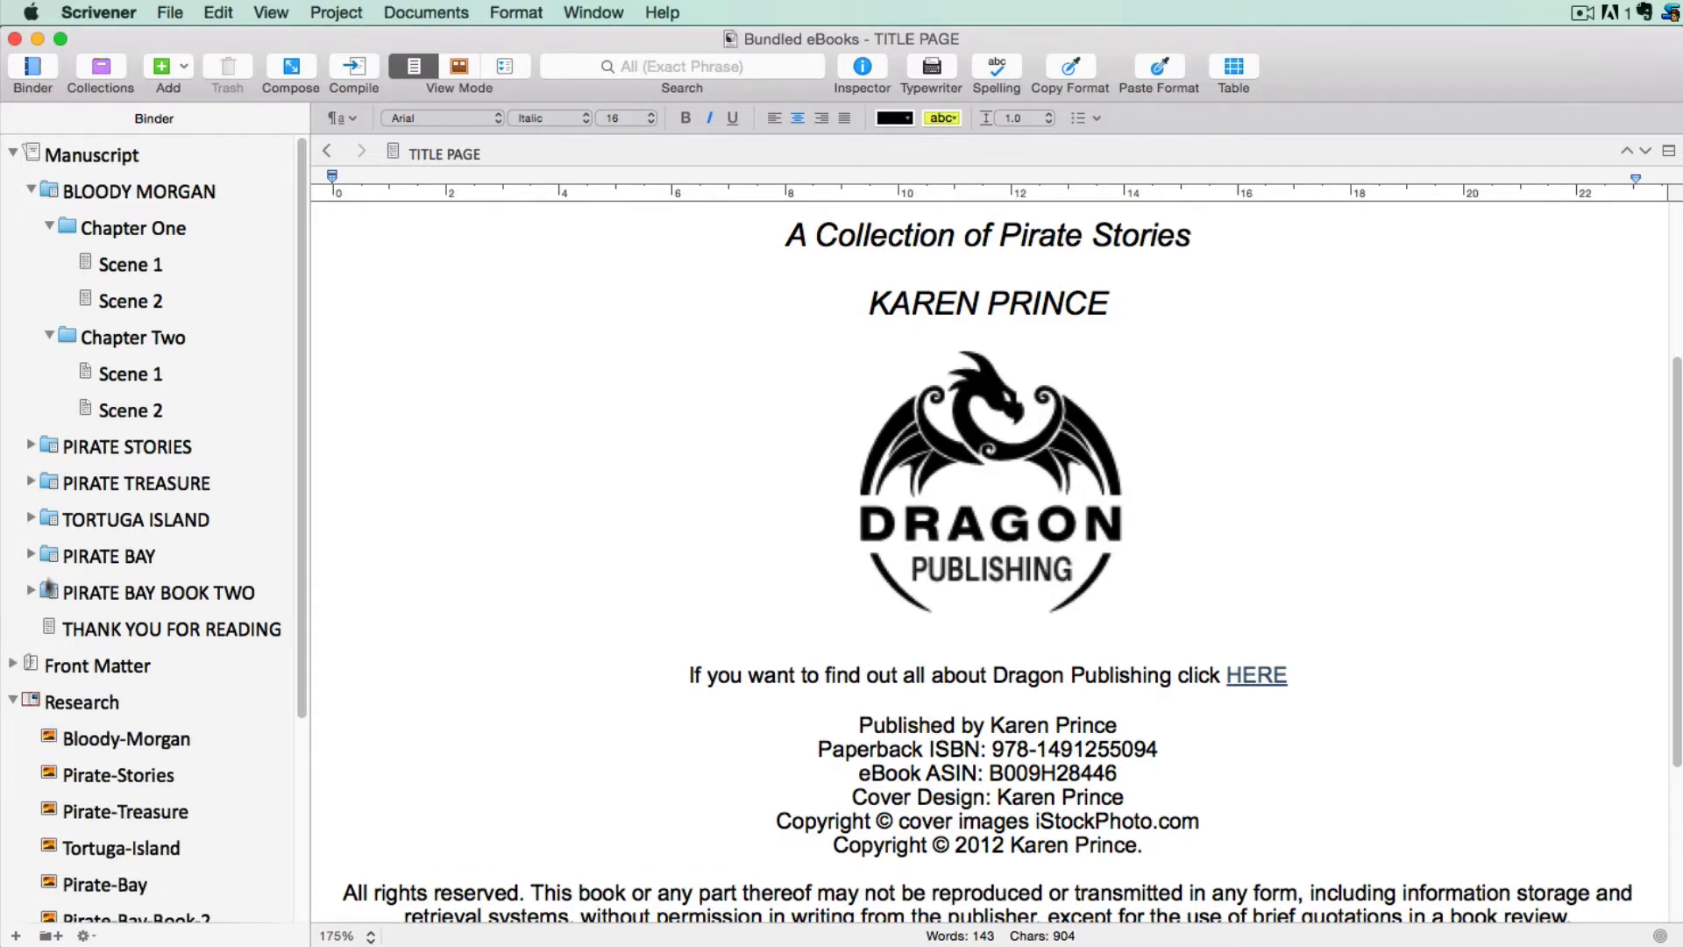
Insert the Bloody-Morgan cover image from Research above the title in the BLOODY MORGAN folder text
left_click(166, 195)
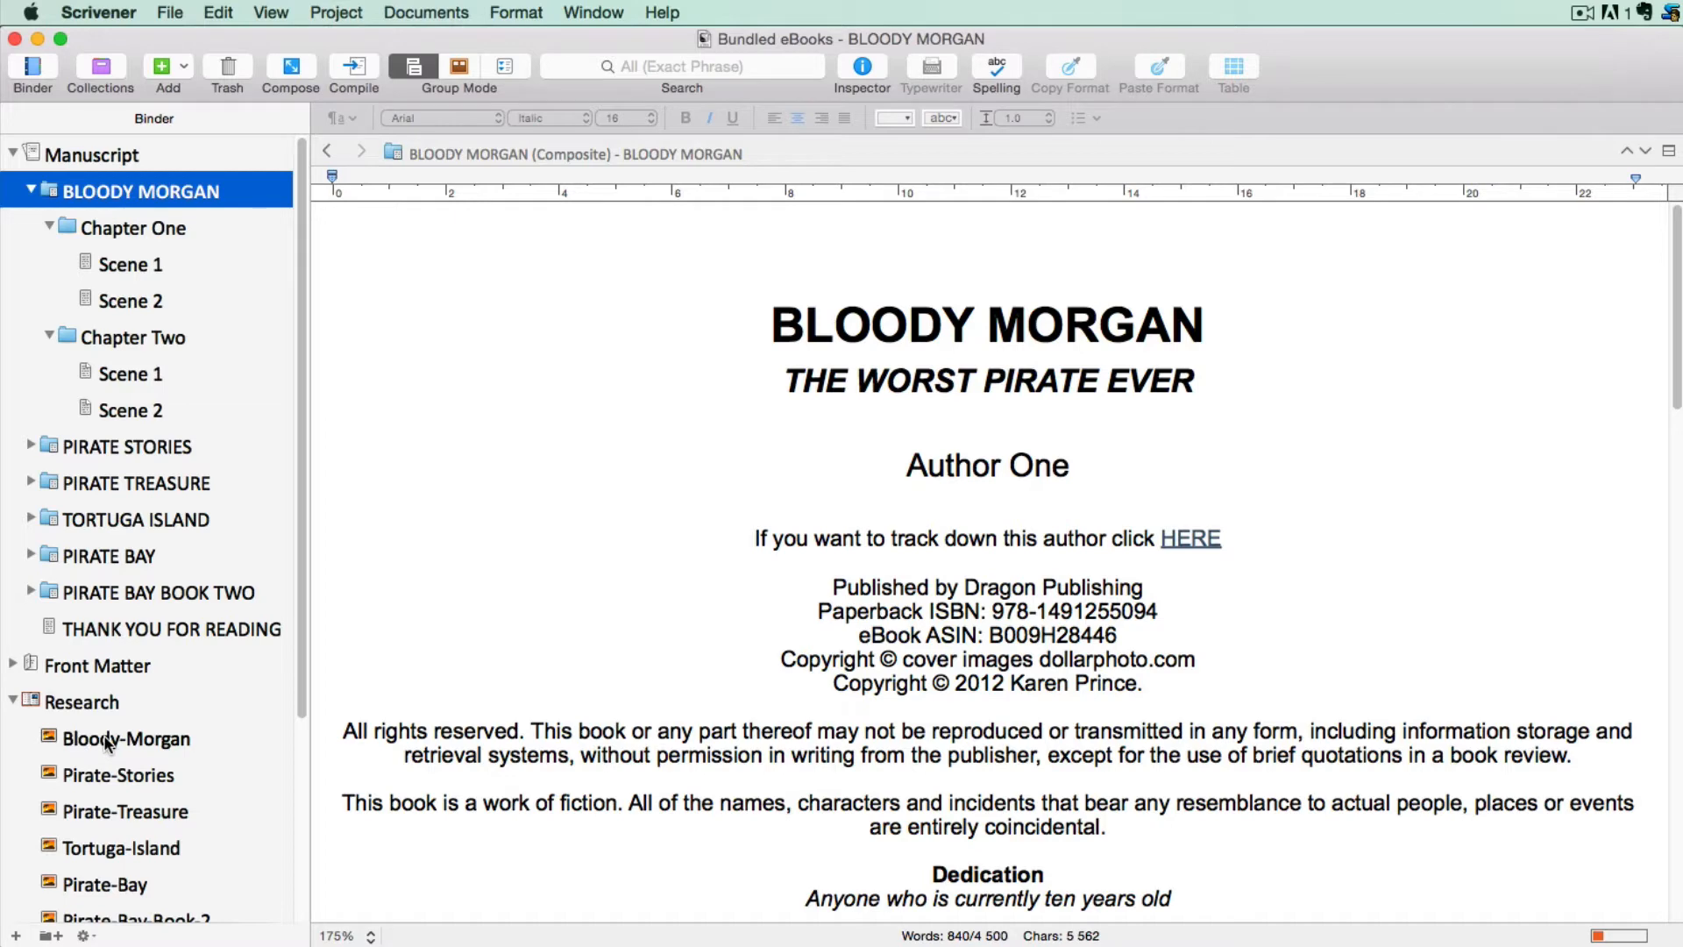
left_click_drag(107, 743, 987, 249)
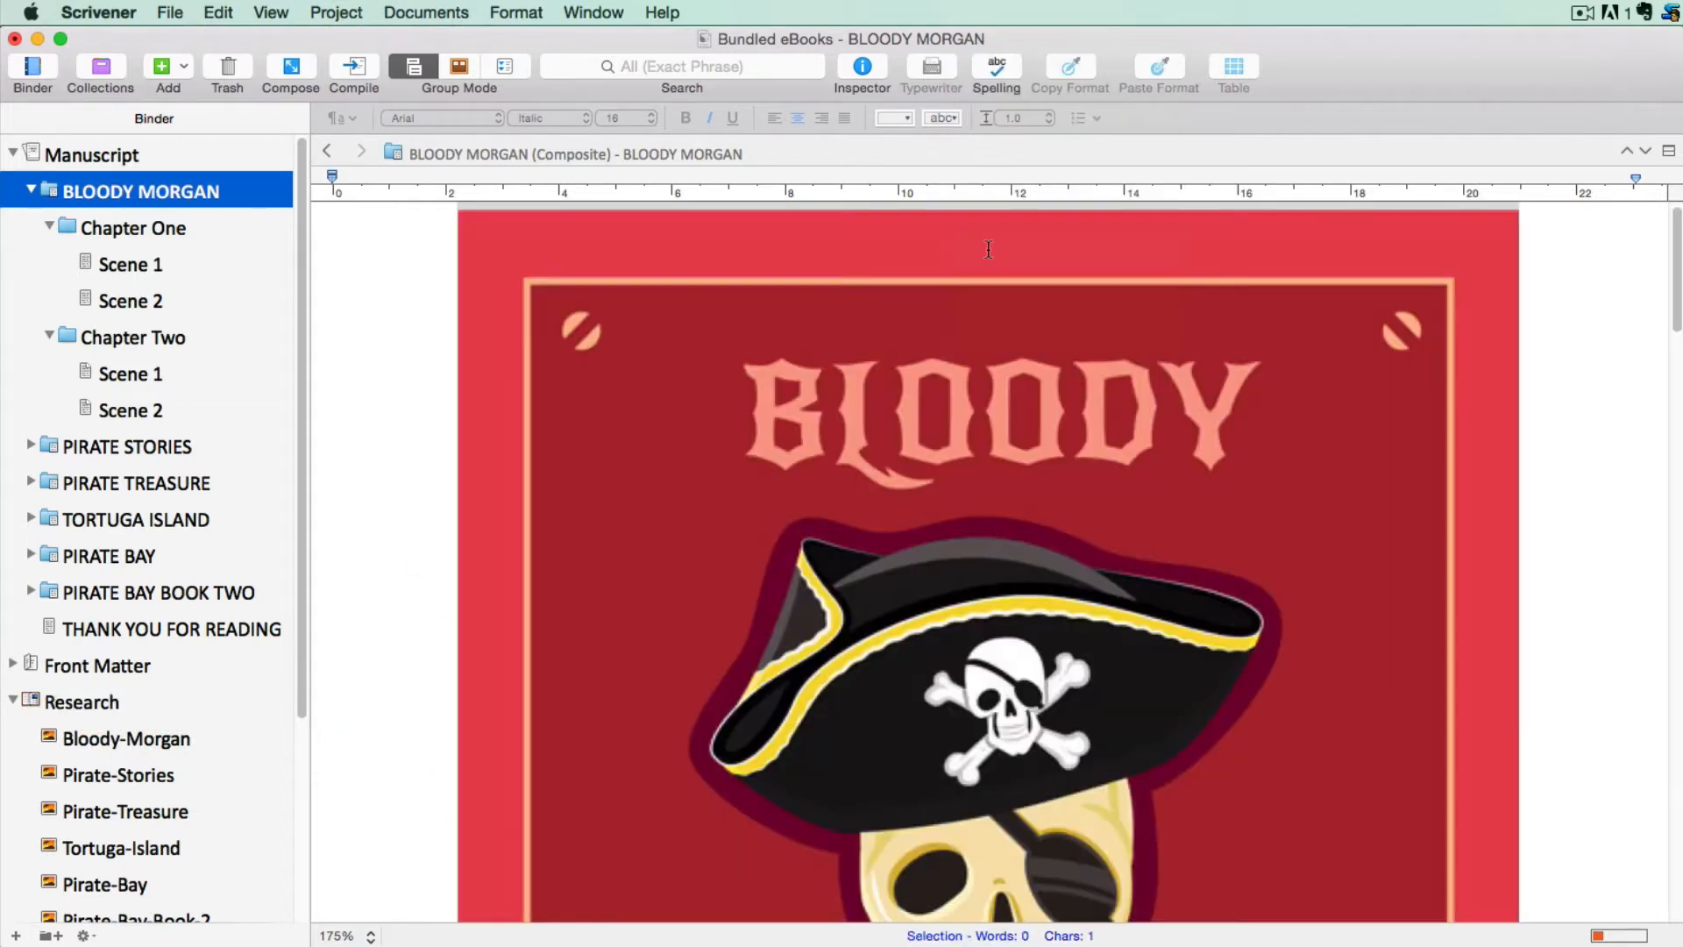
left_click(988, 249)
scroll(987, 249, "down", 10)
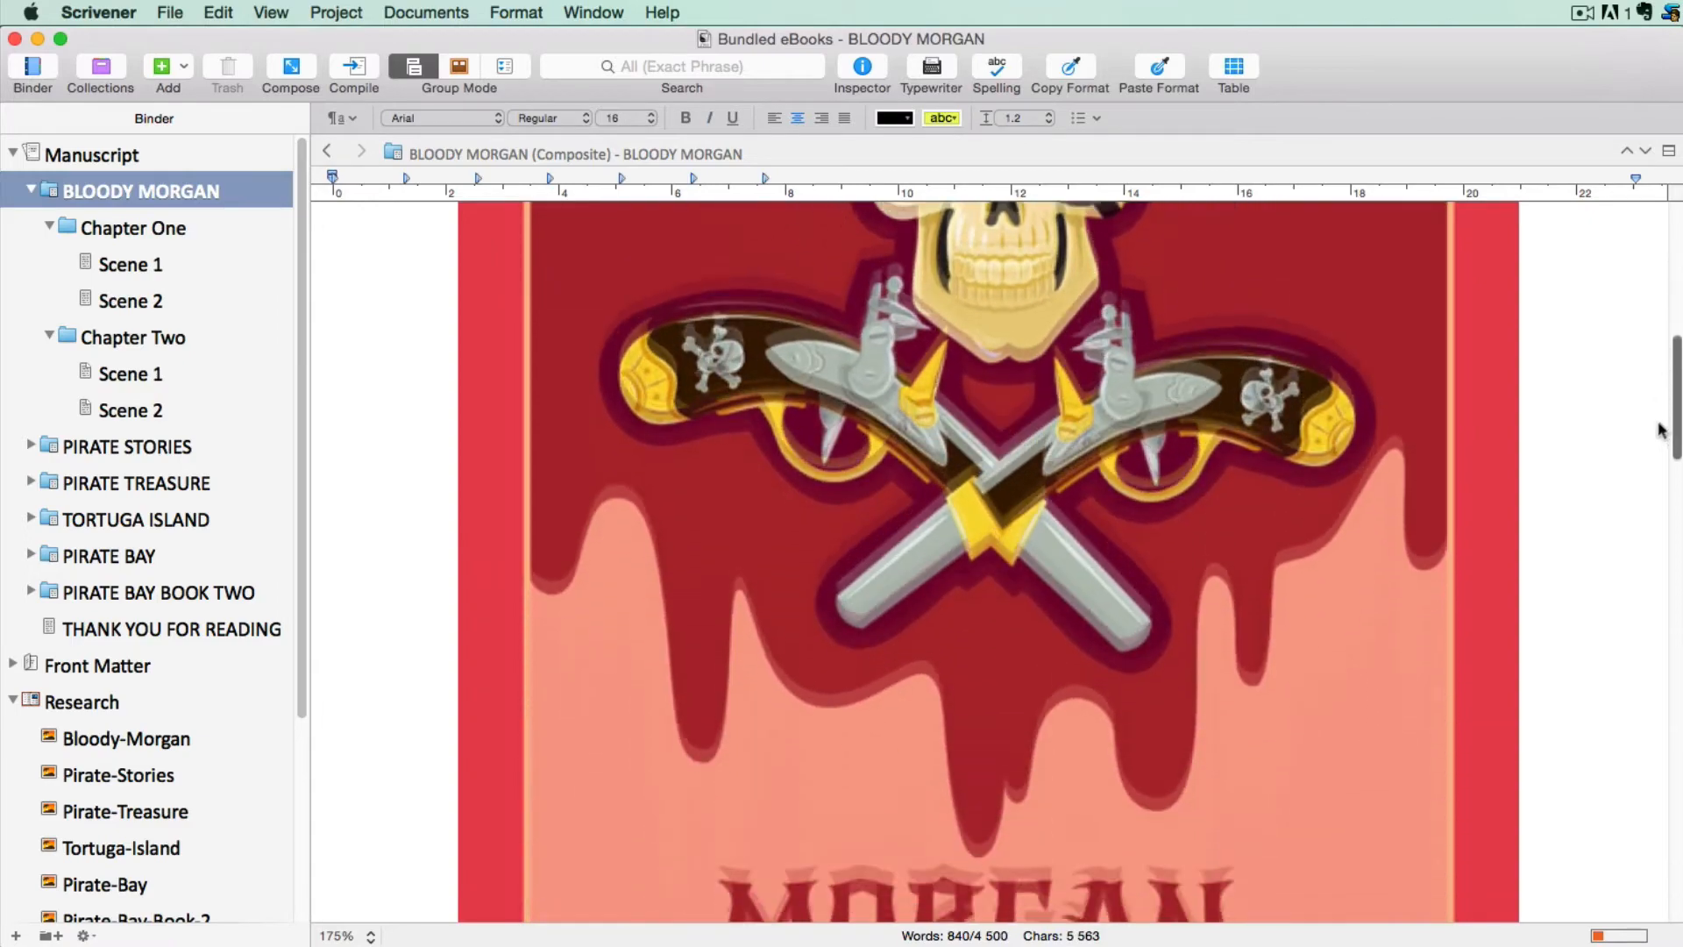
scroll(1641, 495, "down", 5)
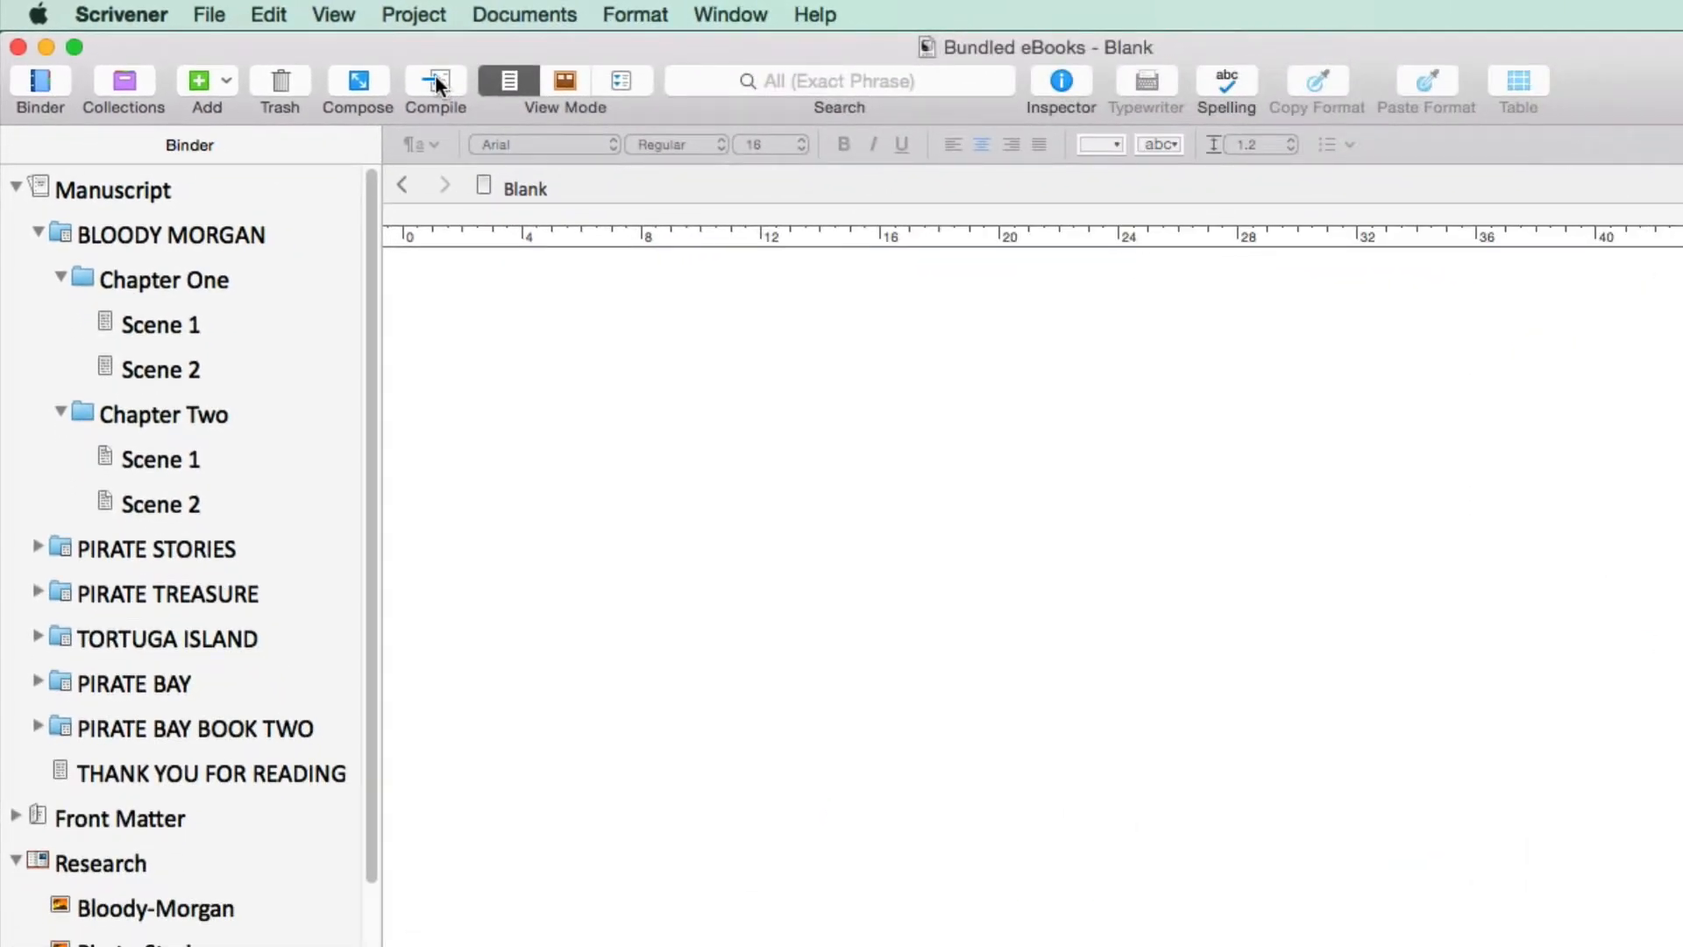
Open the compile settings, choose the E-book format preset, and set the output to Kindle eBook (.mobi)
left_click(435, 79)
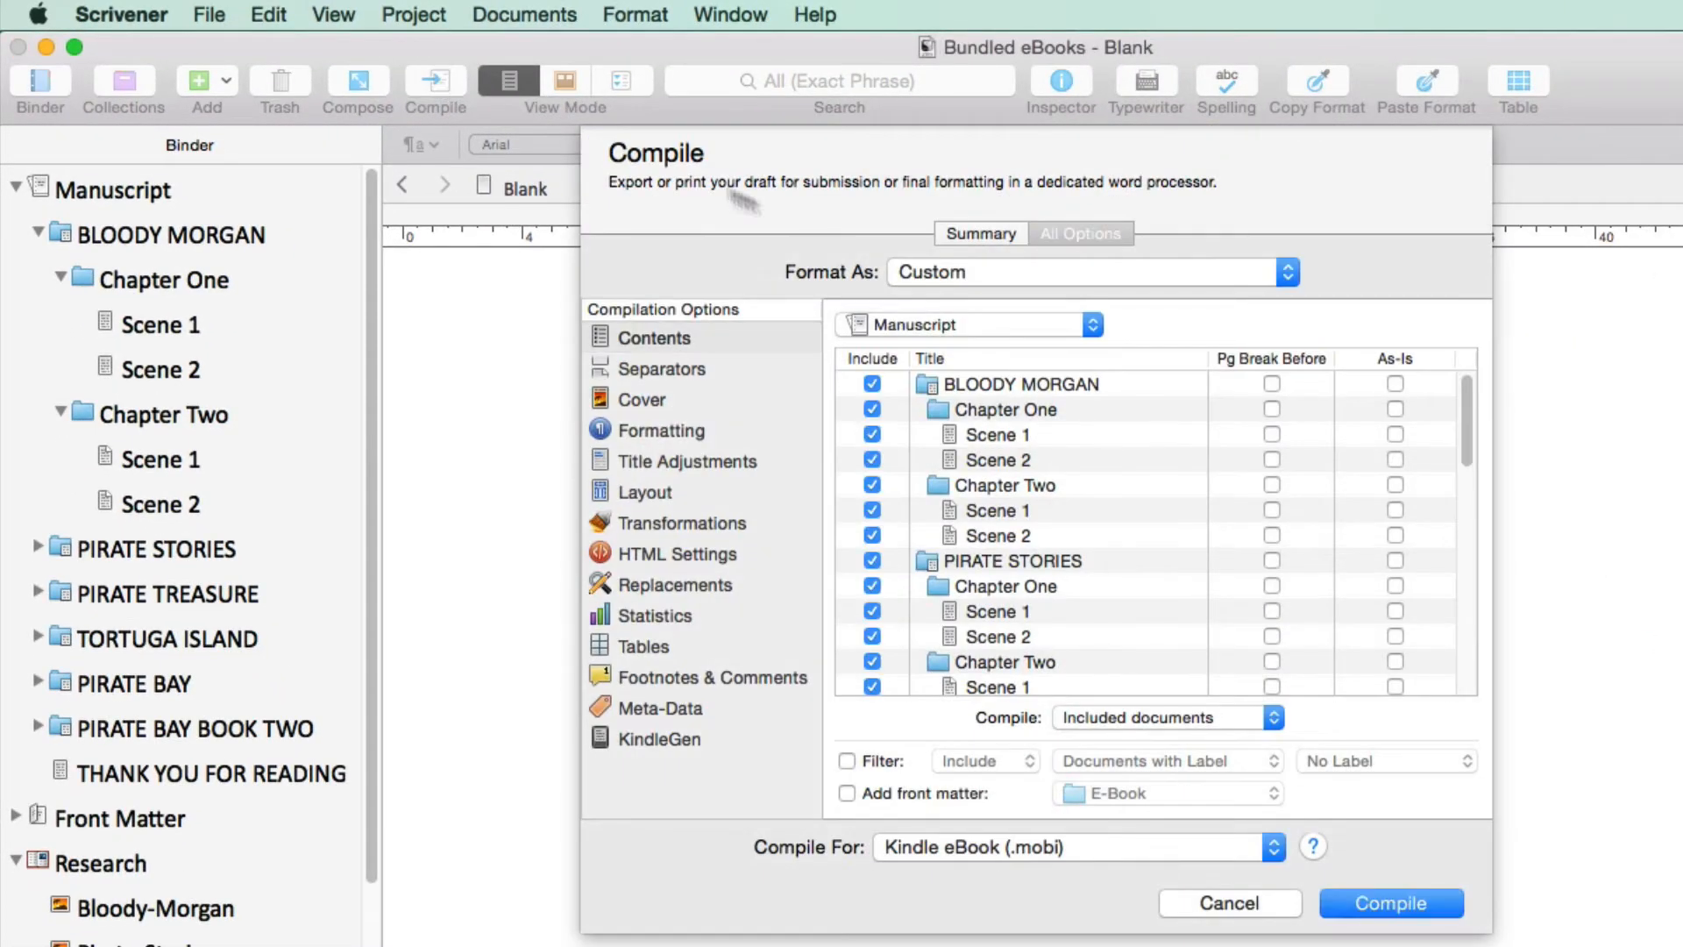
left_click(1290, 272)
scroll(1290, 272, "up", 5)
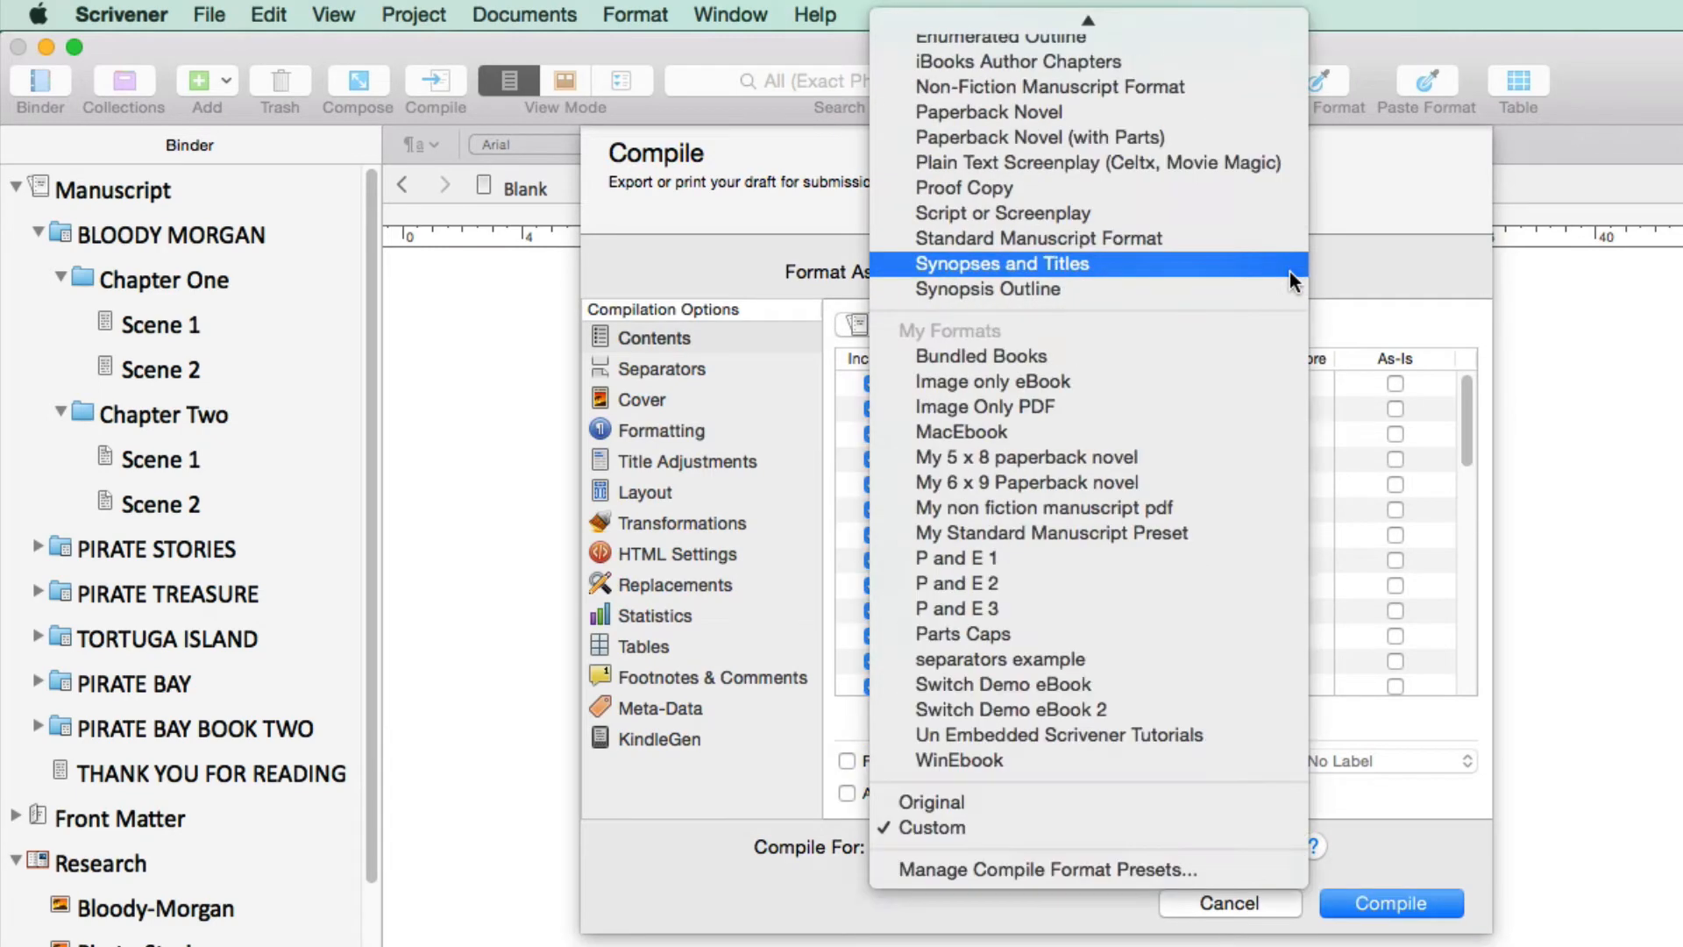
left_click(1035, 92)
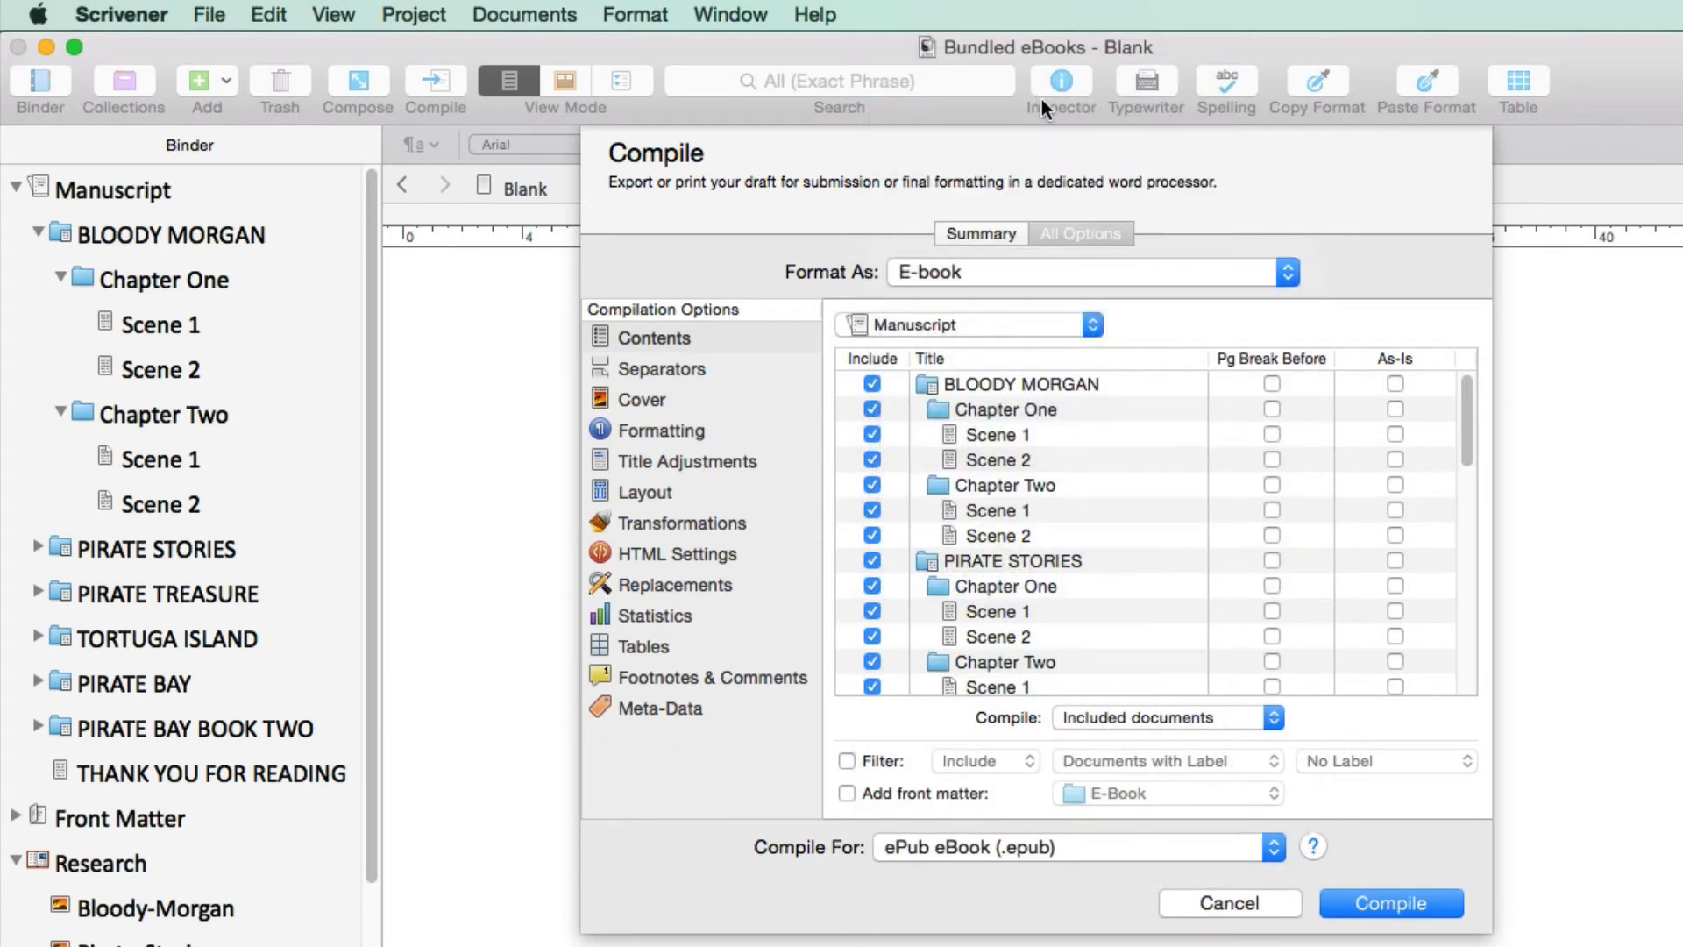
left_click(1271, 845)
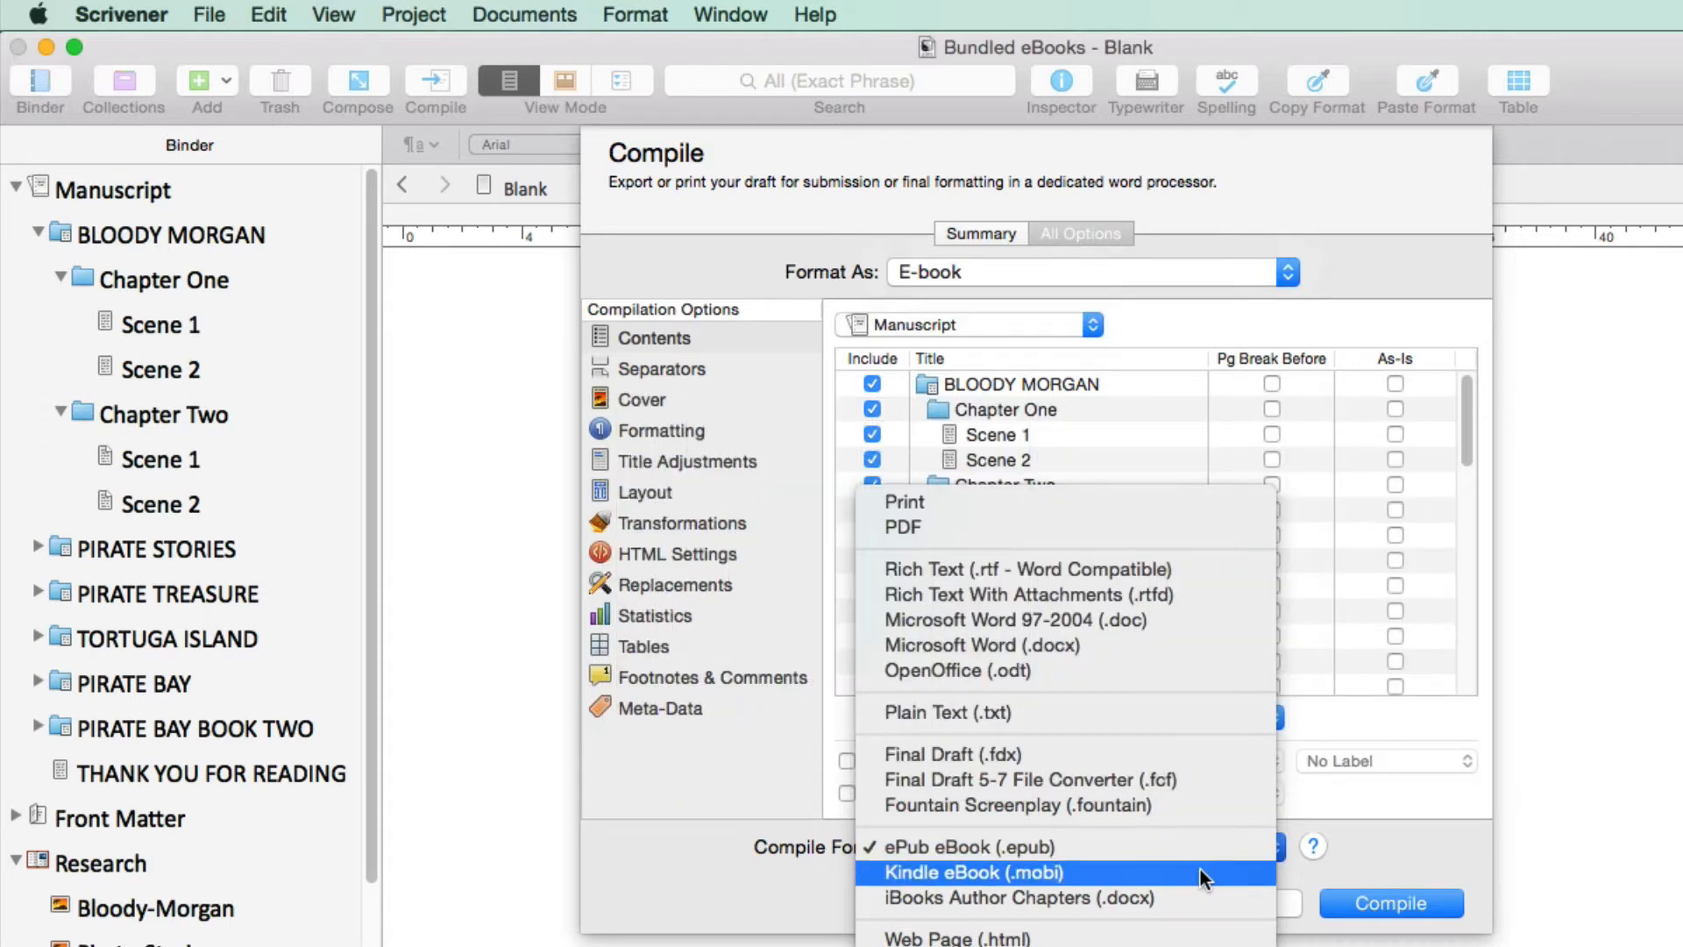
left_click(1201, 871)
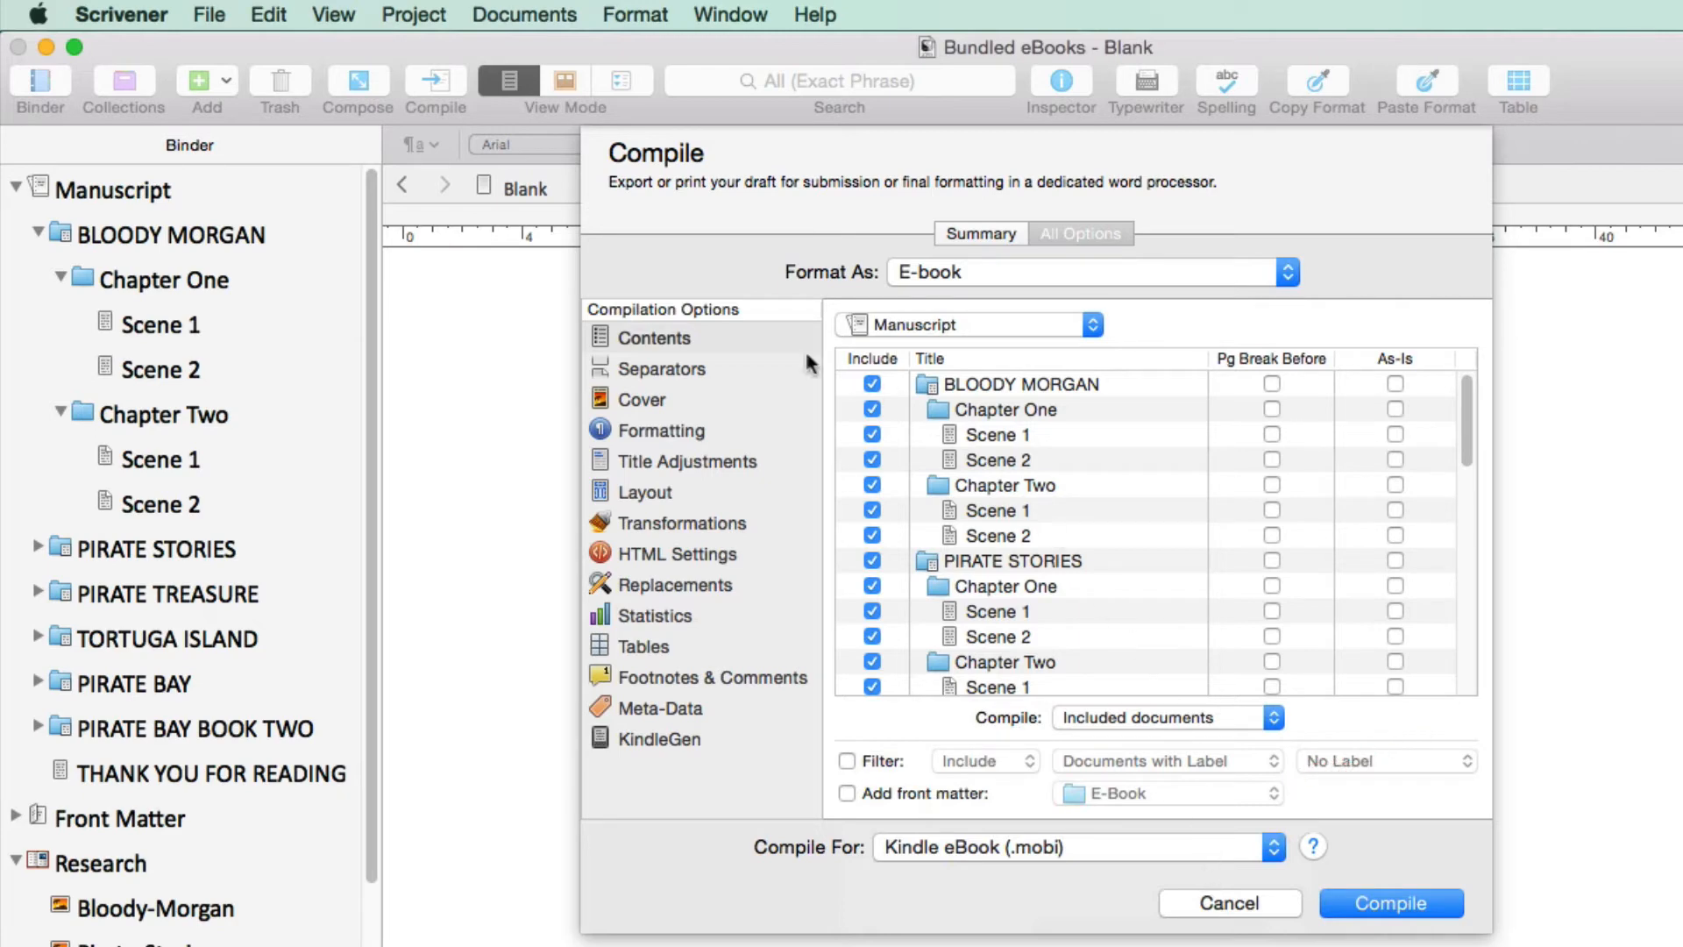
Enable a page break before and as-is compiling for the BLOODY MORGAN and PIRATE STORIES folders, and check the THANK YOU FOR READING entry
left_click(738, 340)
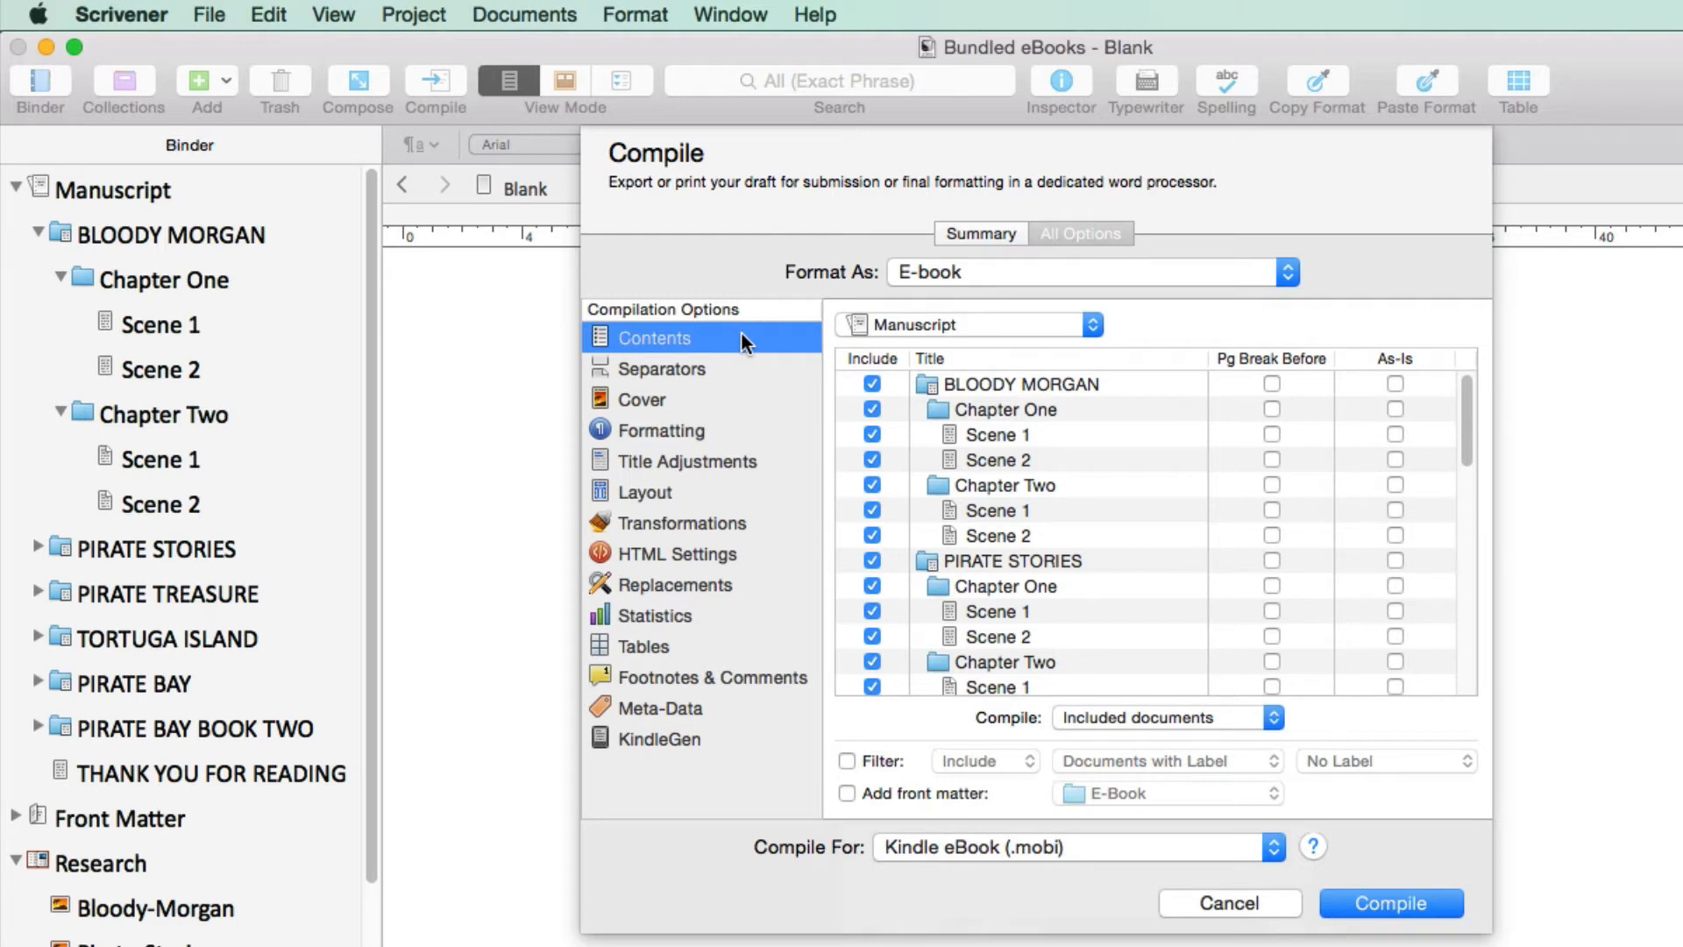
left_click(1272, 385)
left_click(1270, 383)
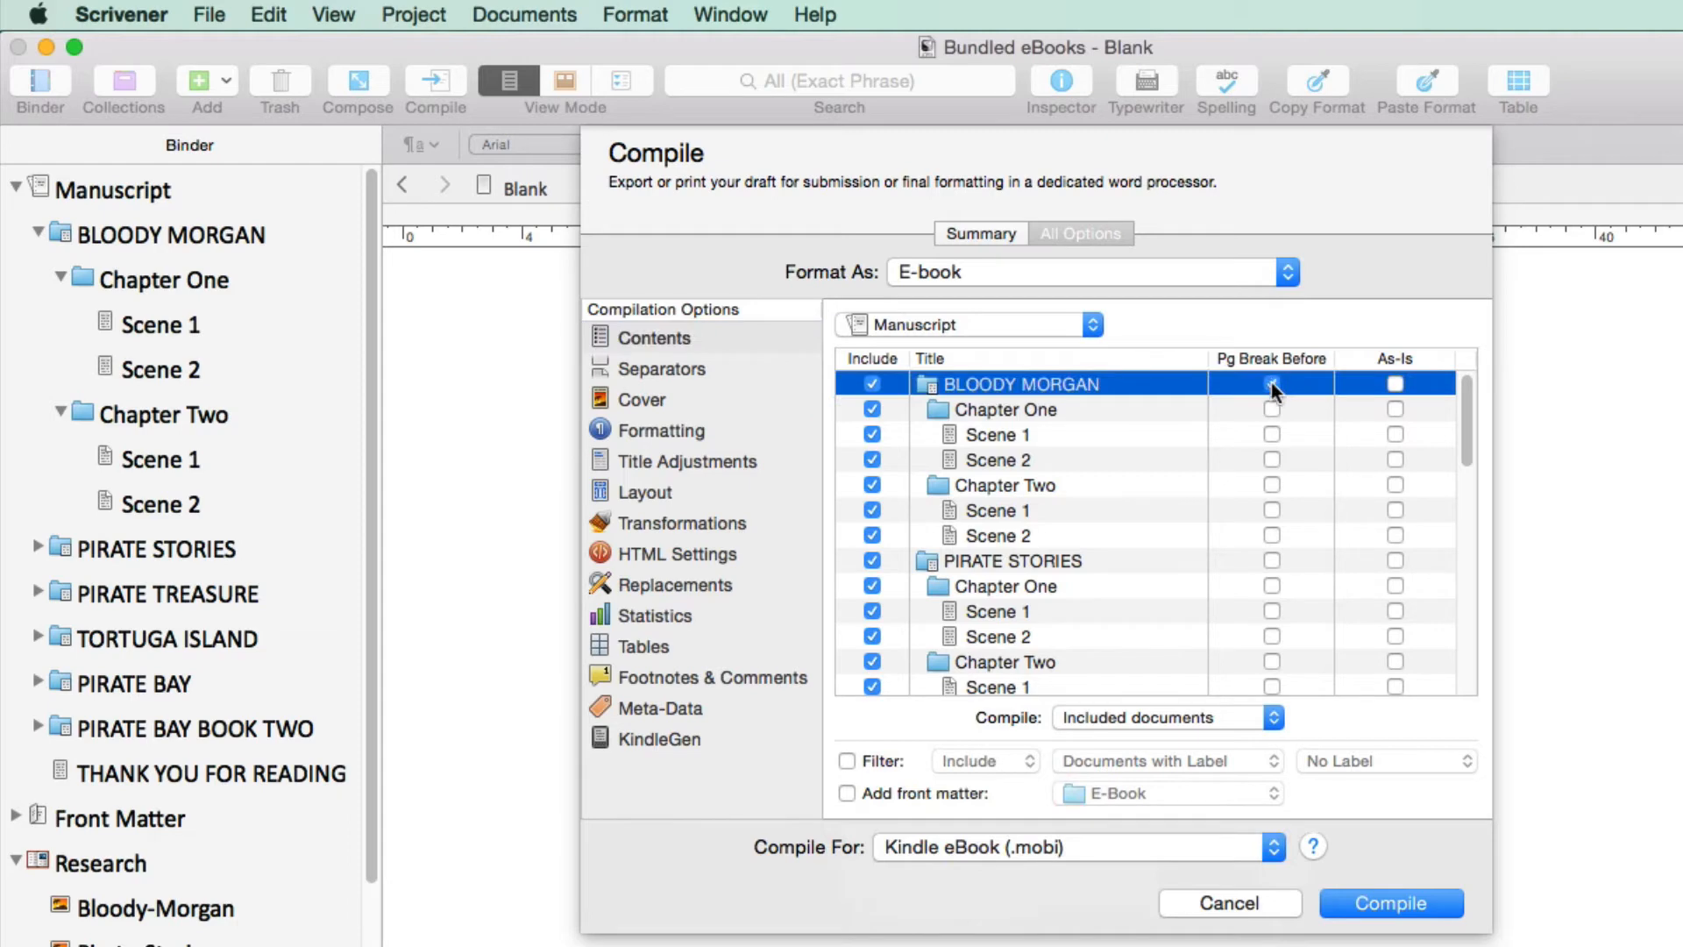
left_click(1271, 559)
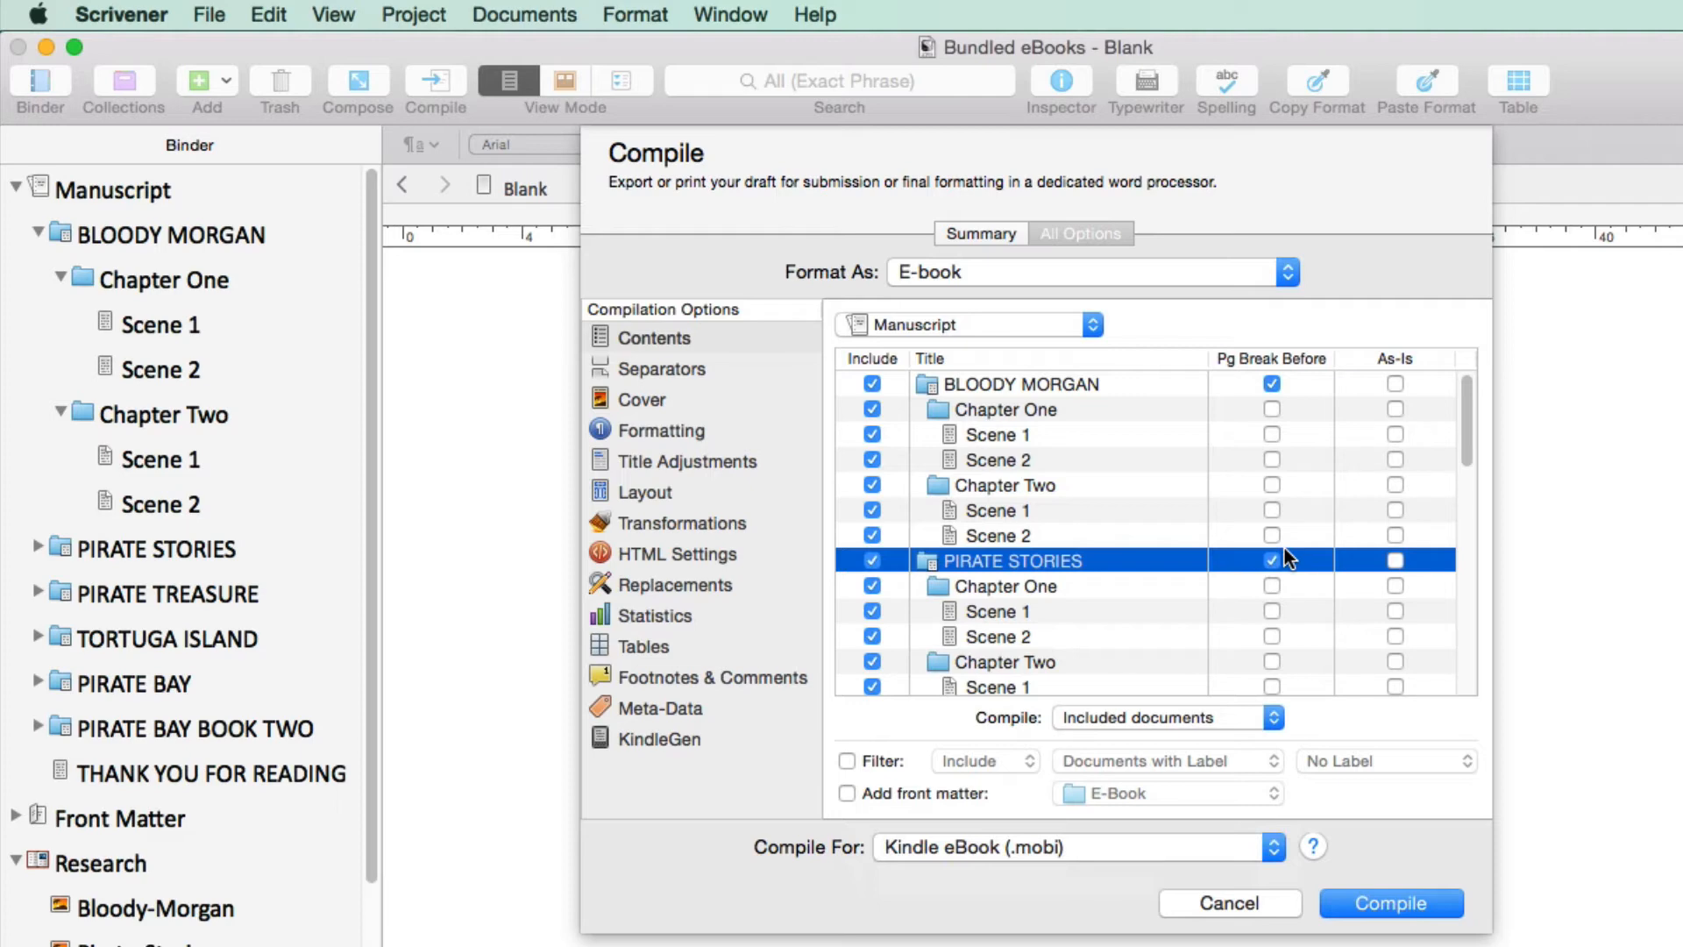
left_click(1395, 383)
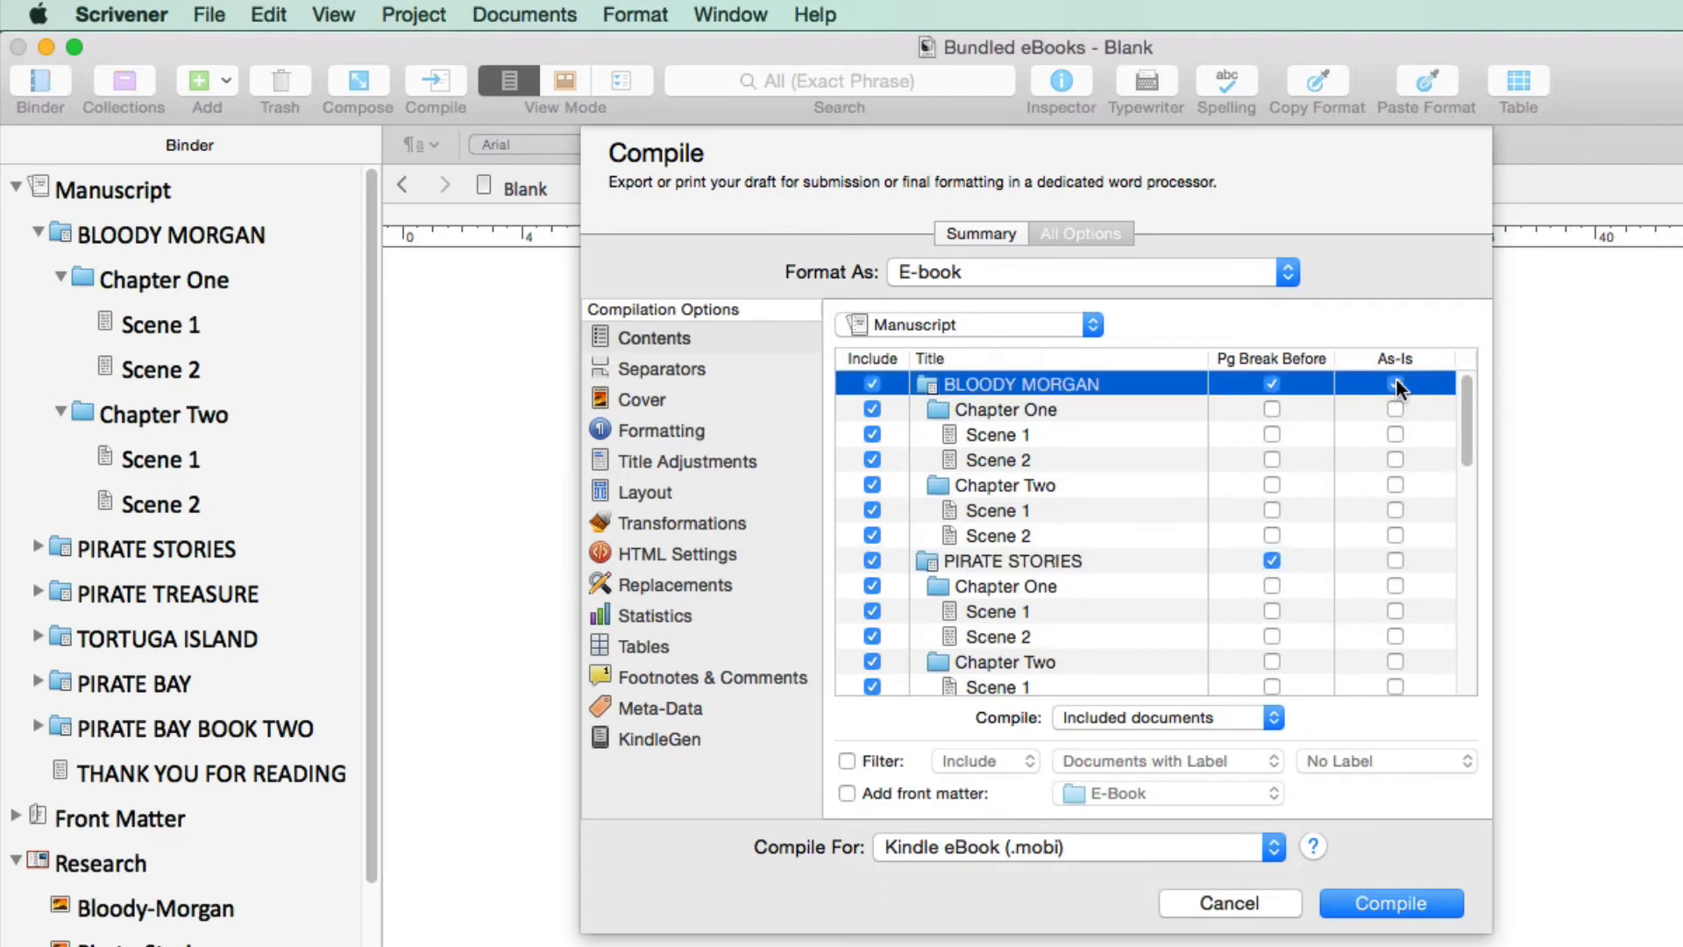
left_click(1395, 559)
left_click_drag(1467, 412, 1450, 675)
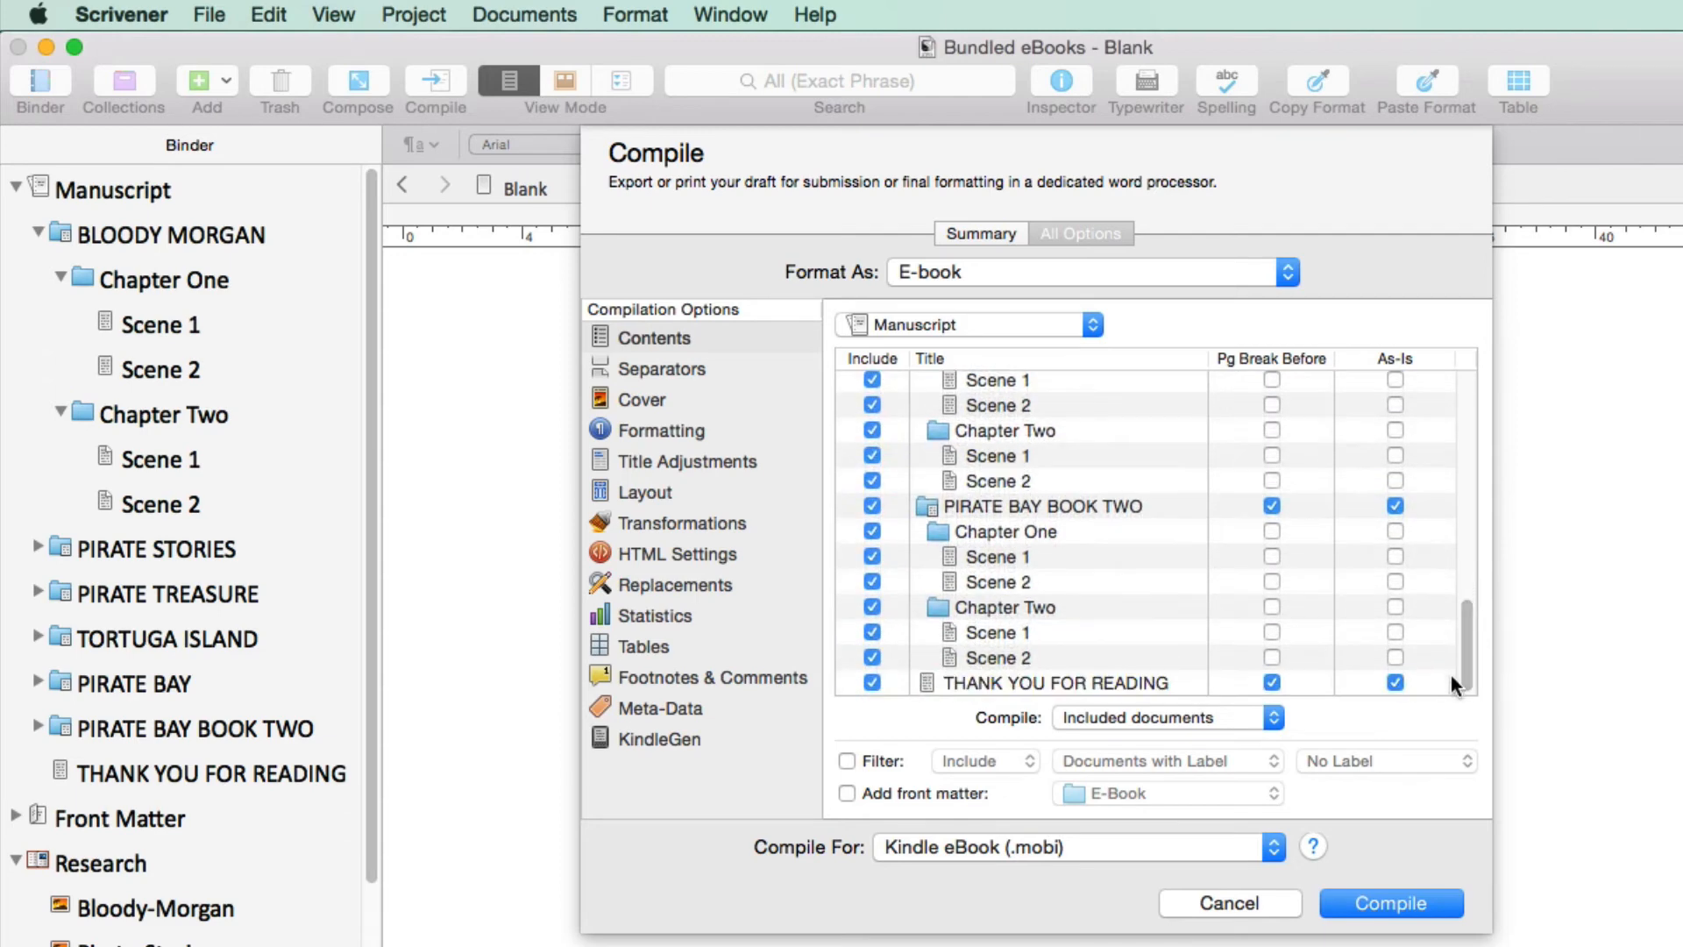
left_click(1187, 679)
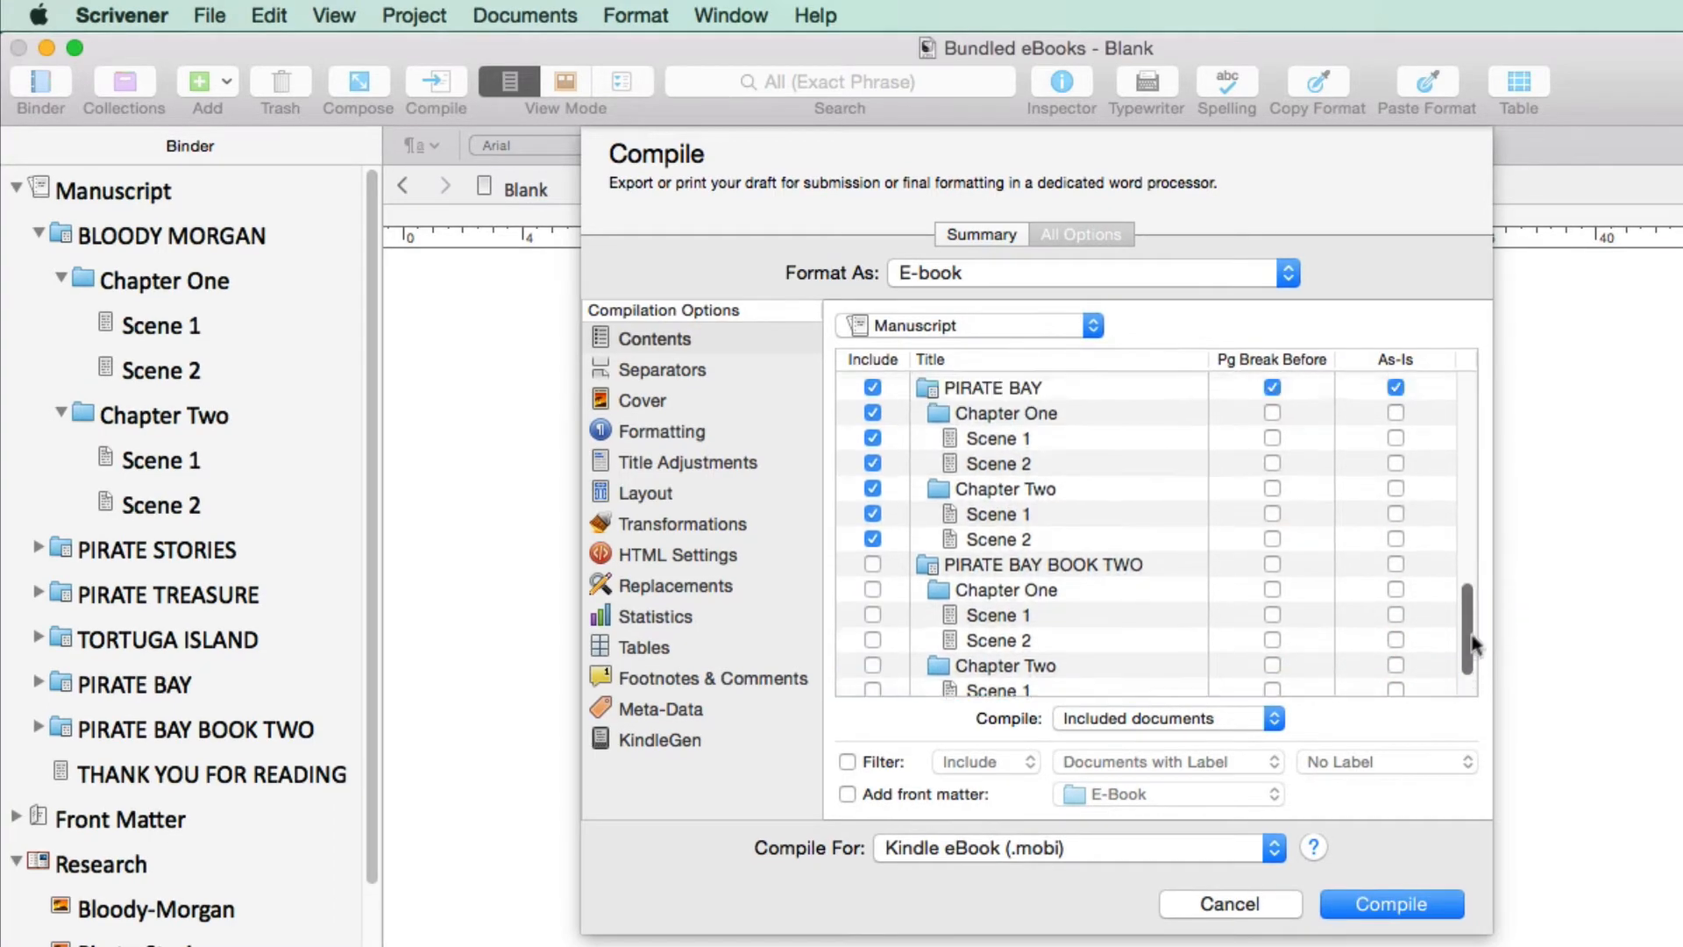
left_click_drag(1473, 647, 1511, 427)
Set the compile text separator to a custom ~~~ and the folder separator to a section break
left_click(719, 365)
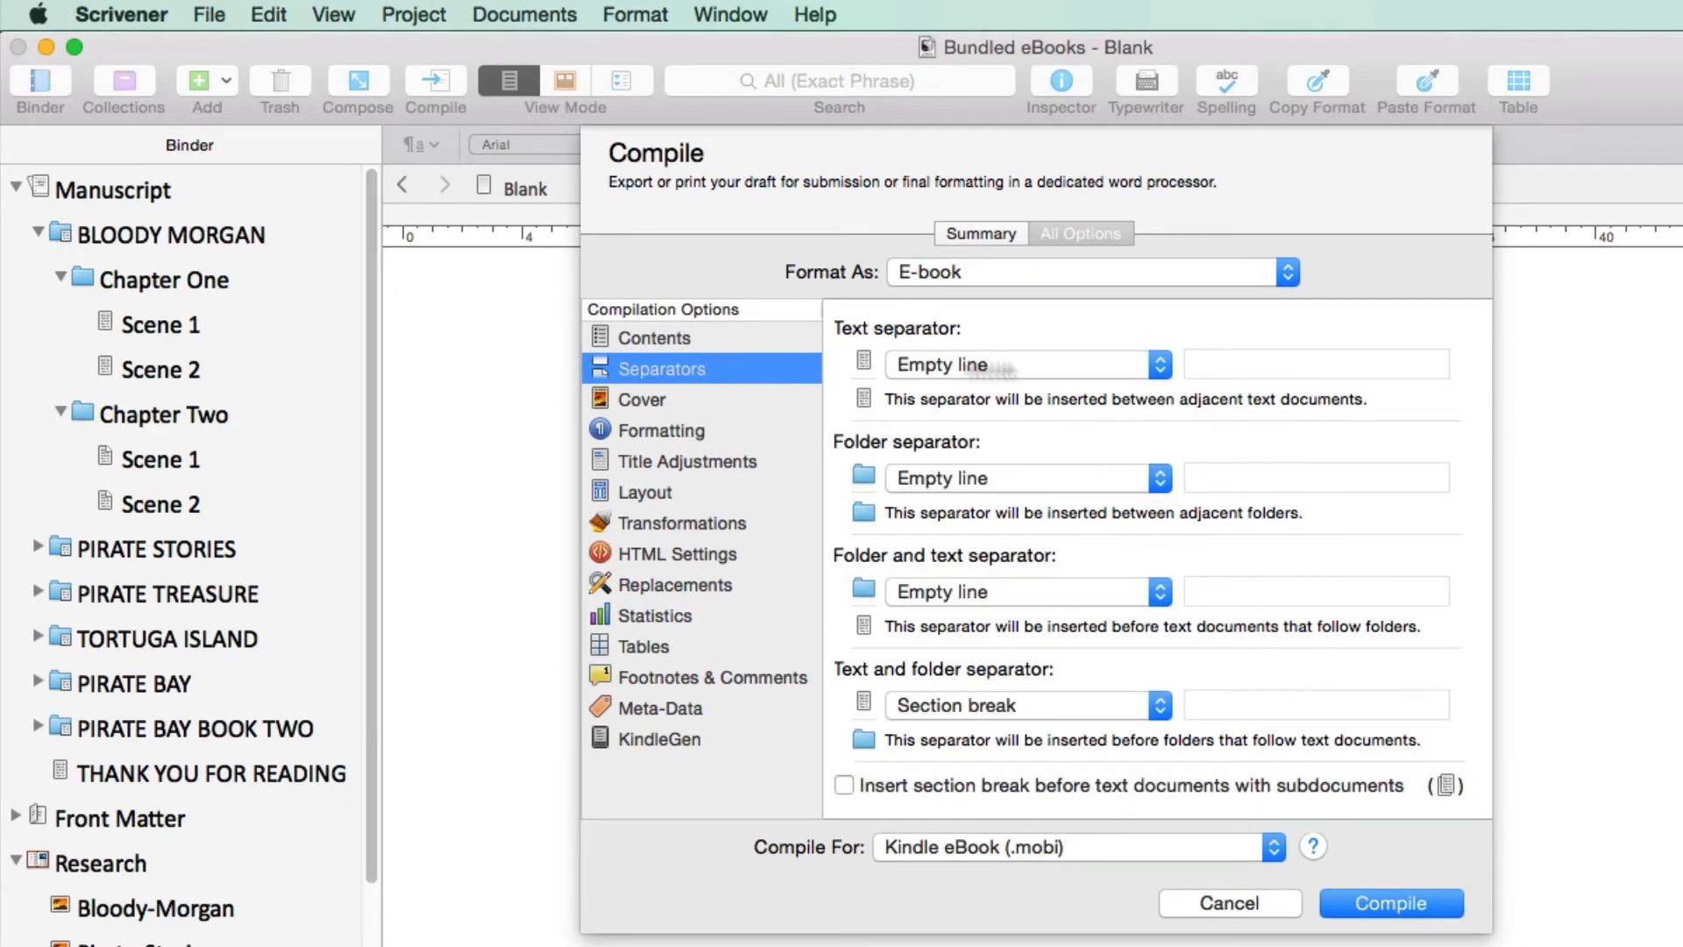
left_click(1160, 364)
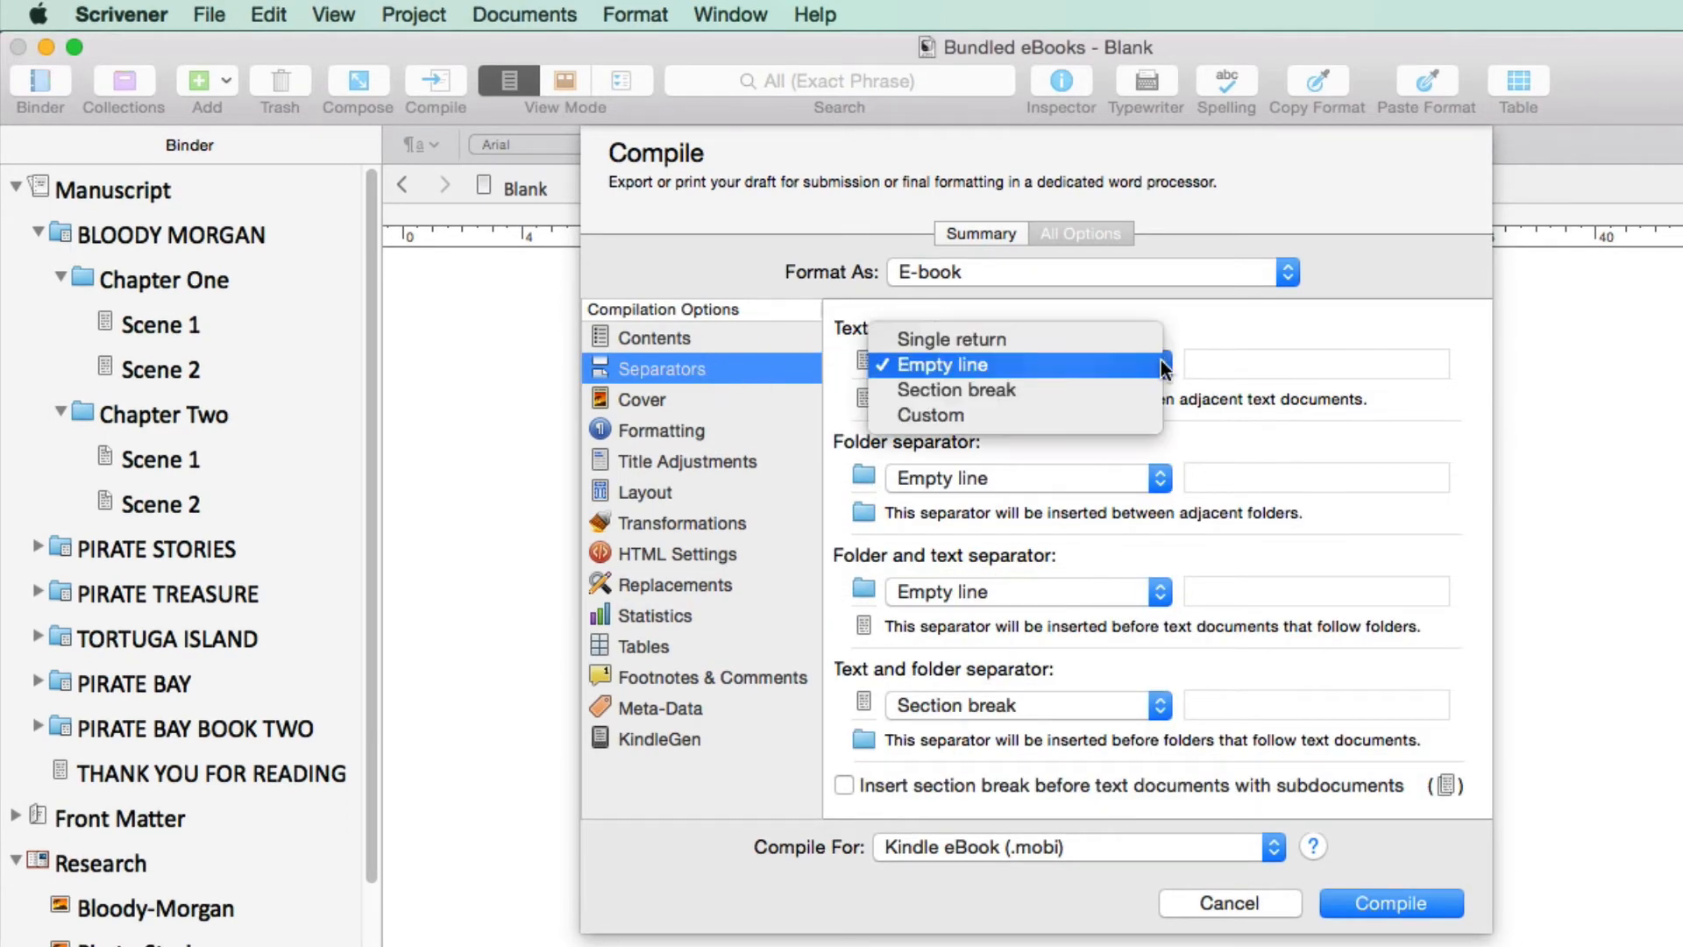
left_click(1097, 418)
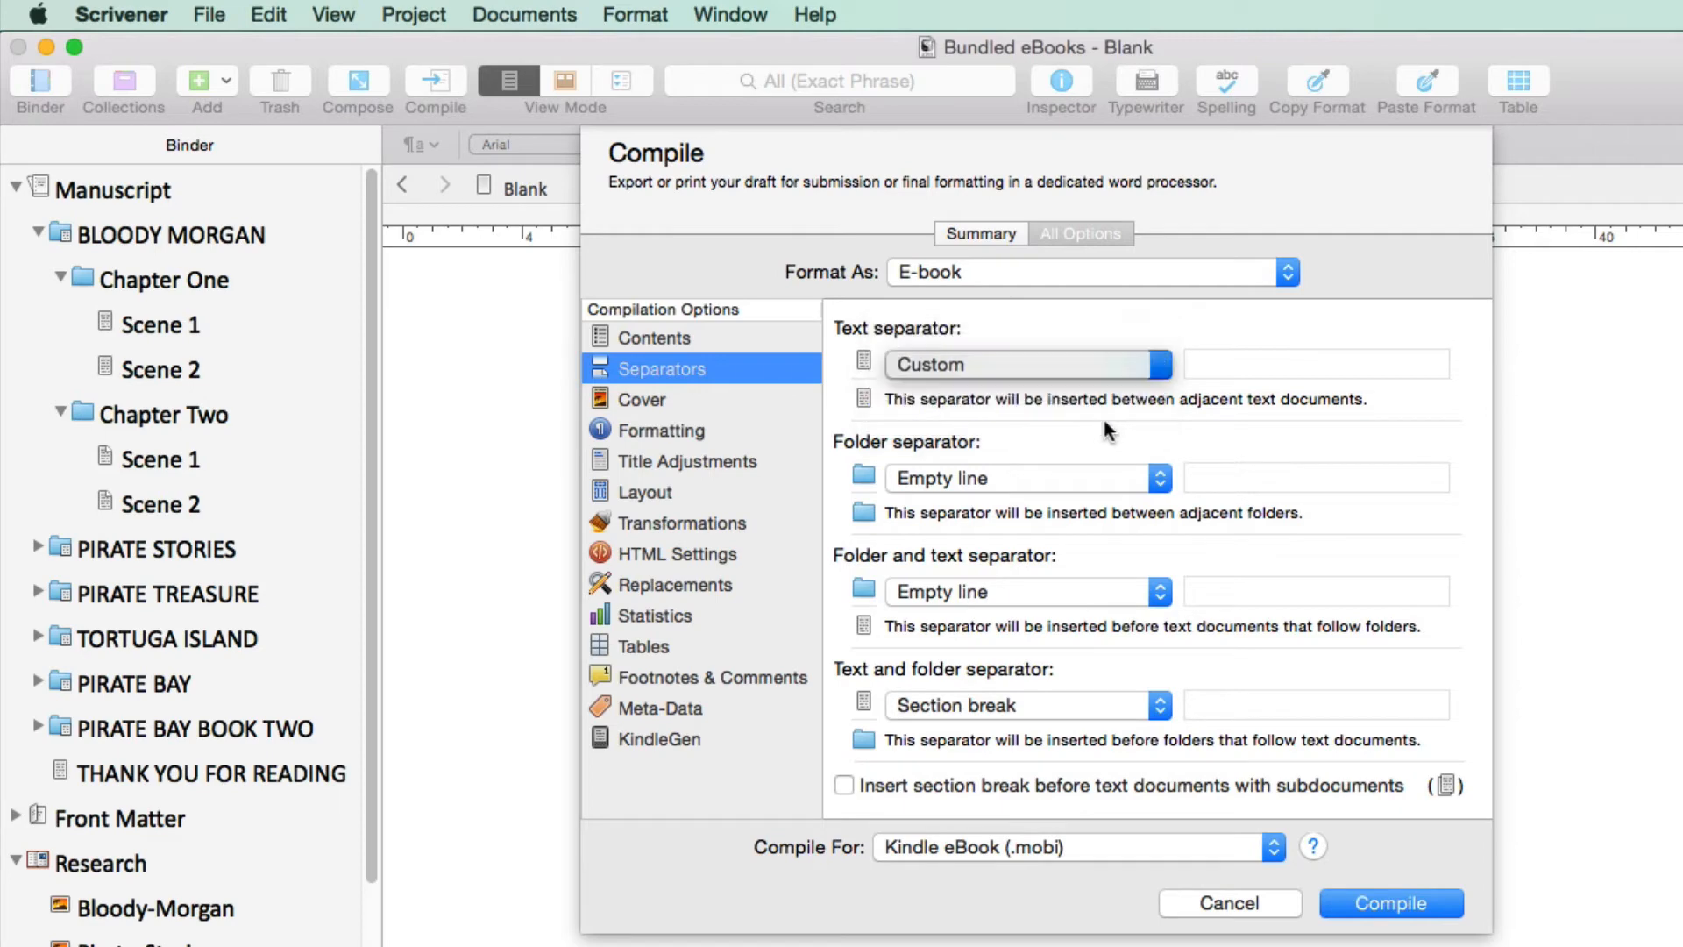
left_click(1211, 364)
type("~~~")
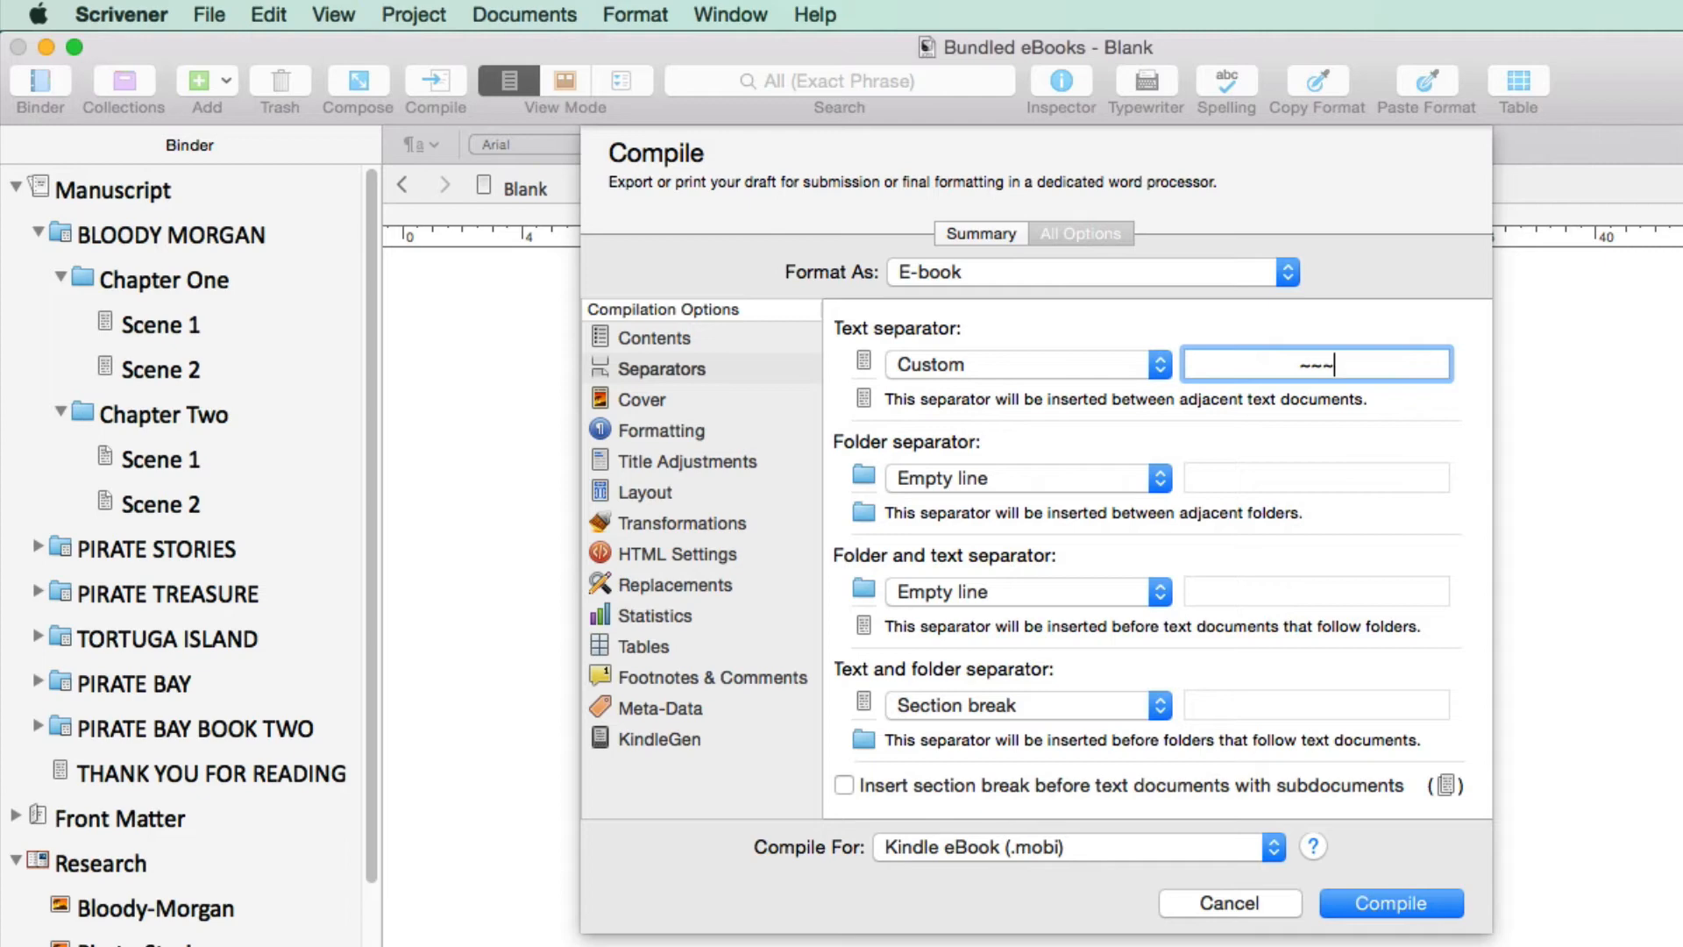
left_click(1159, 476)
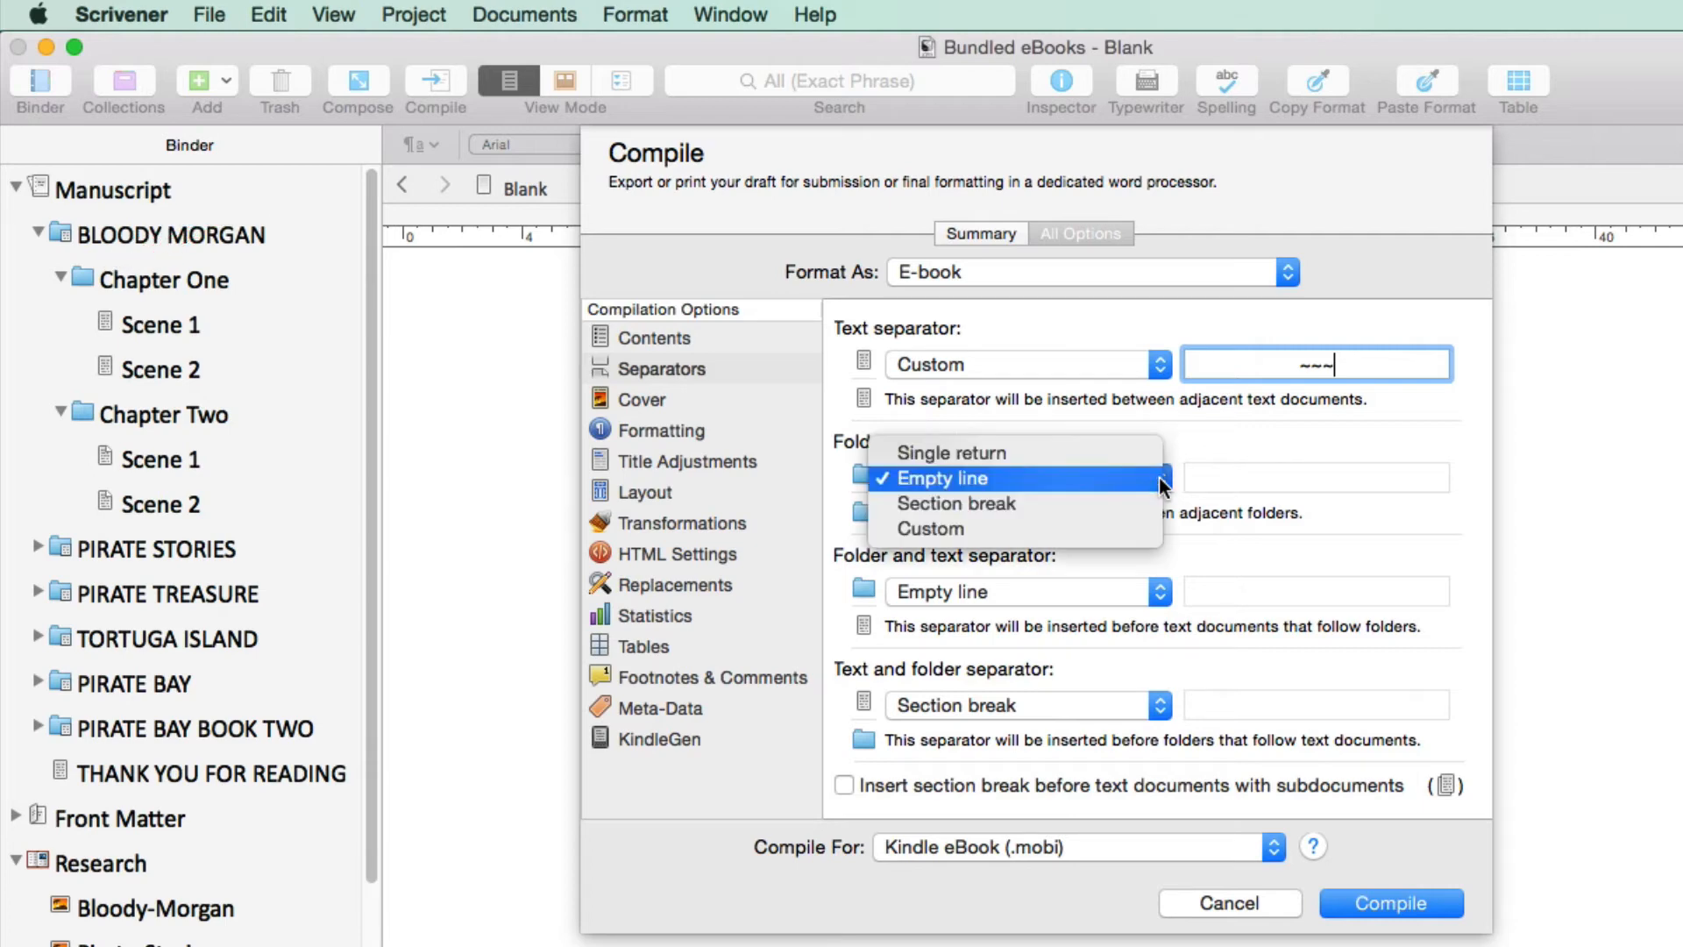
left_click(1102, 503)
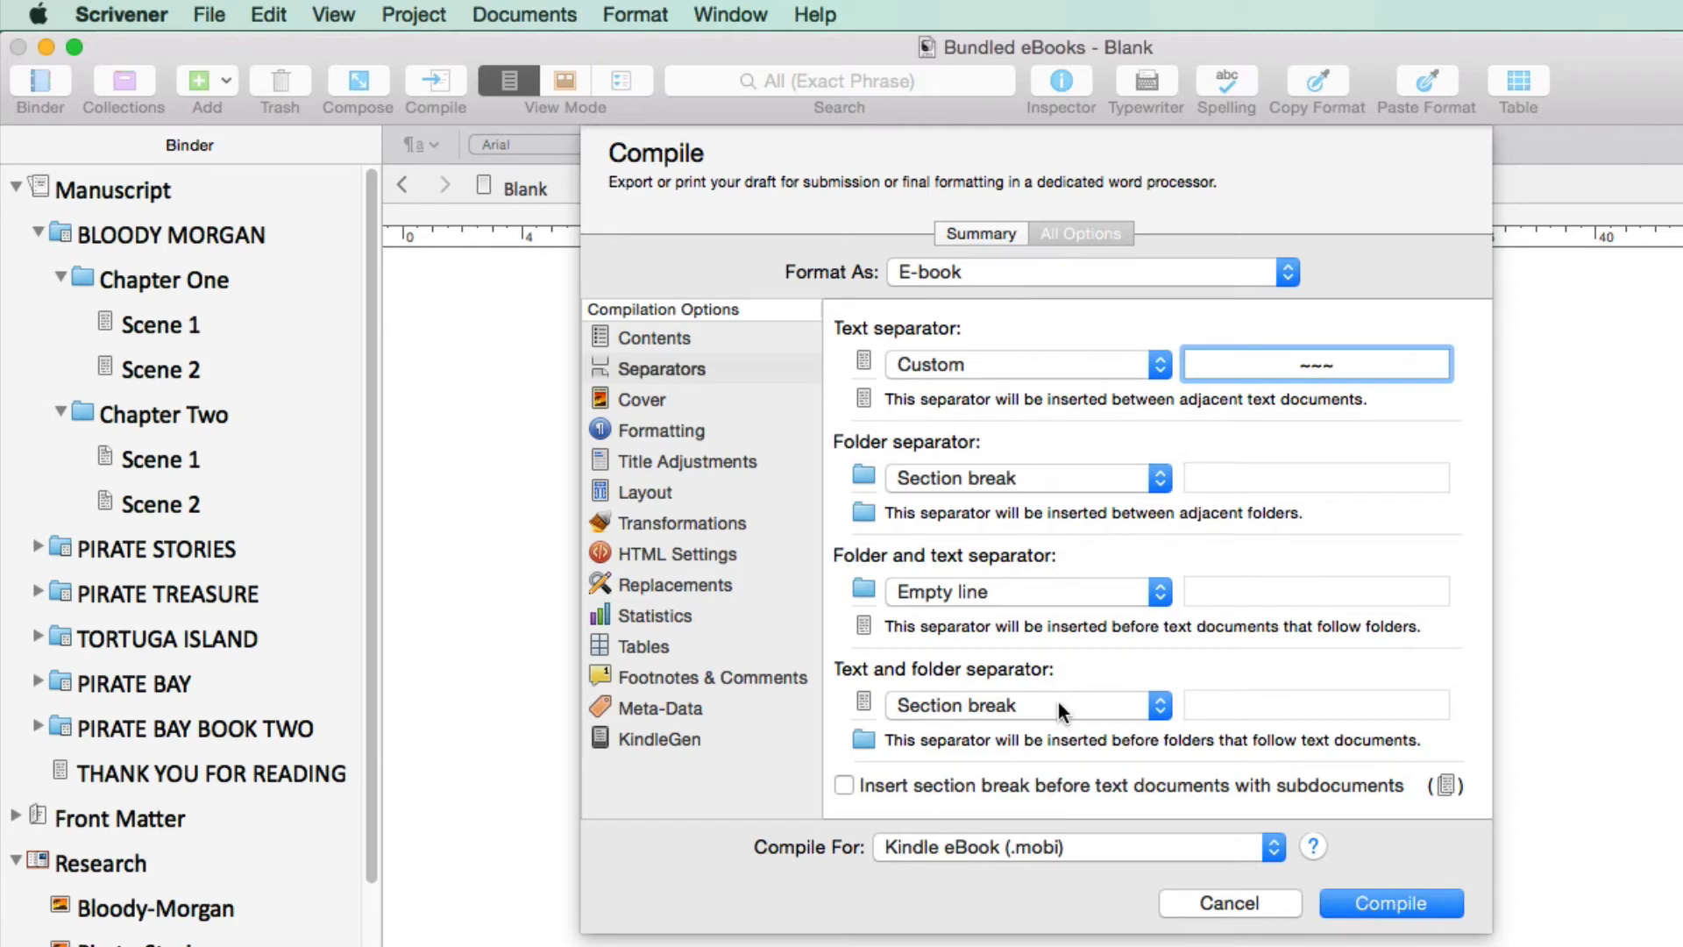
Review the available compile cover images, keeping Pirate books as the cover
left_click(739, 399)
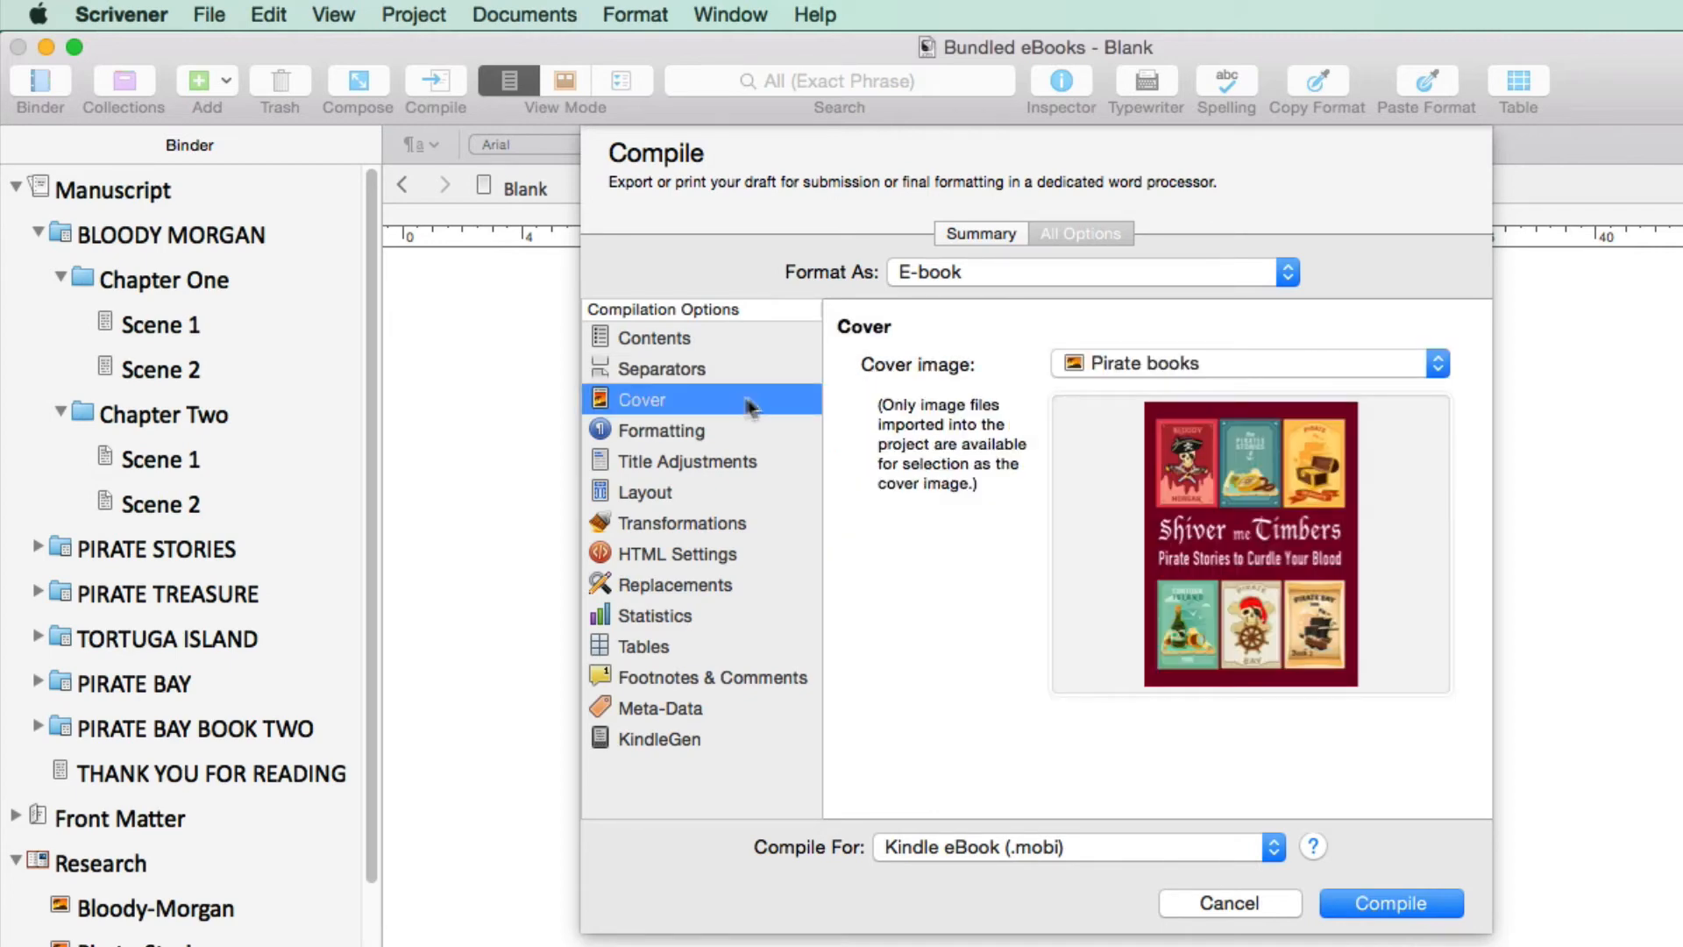
left_click(1438, 363)
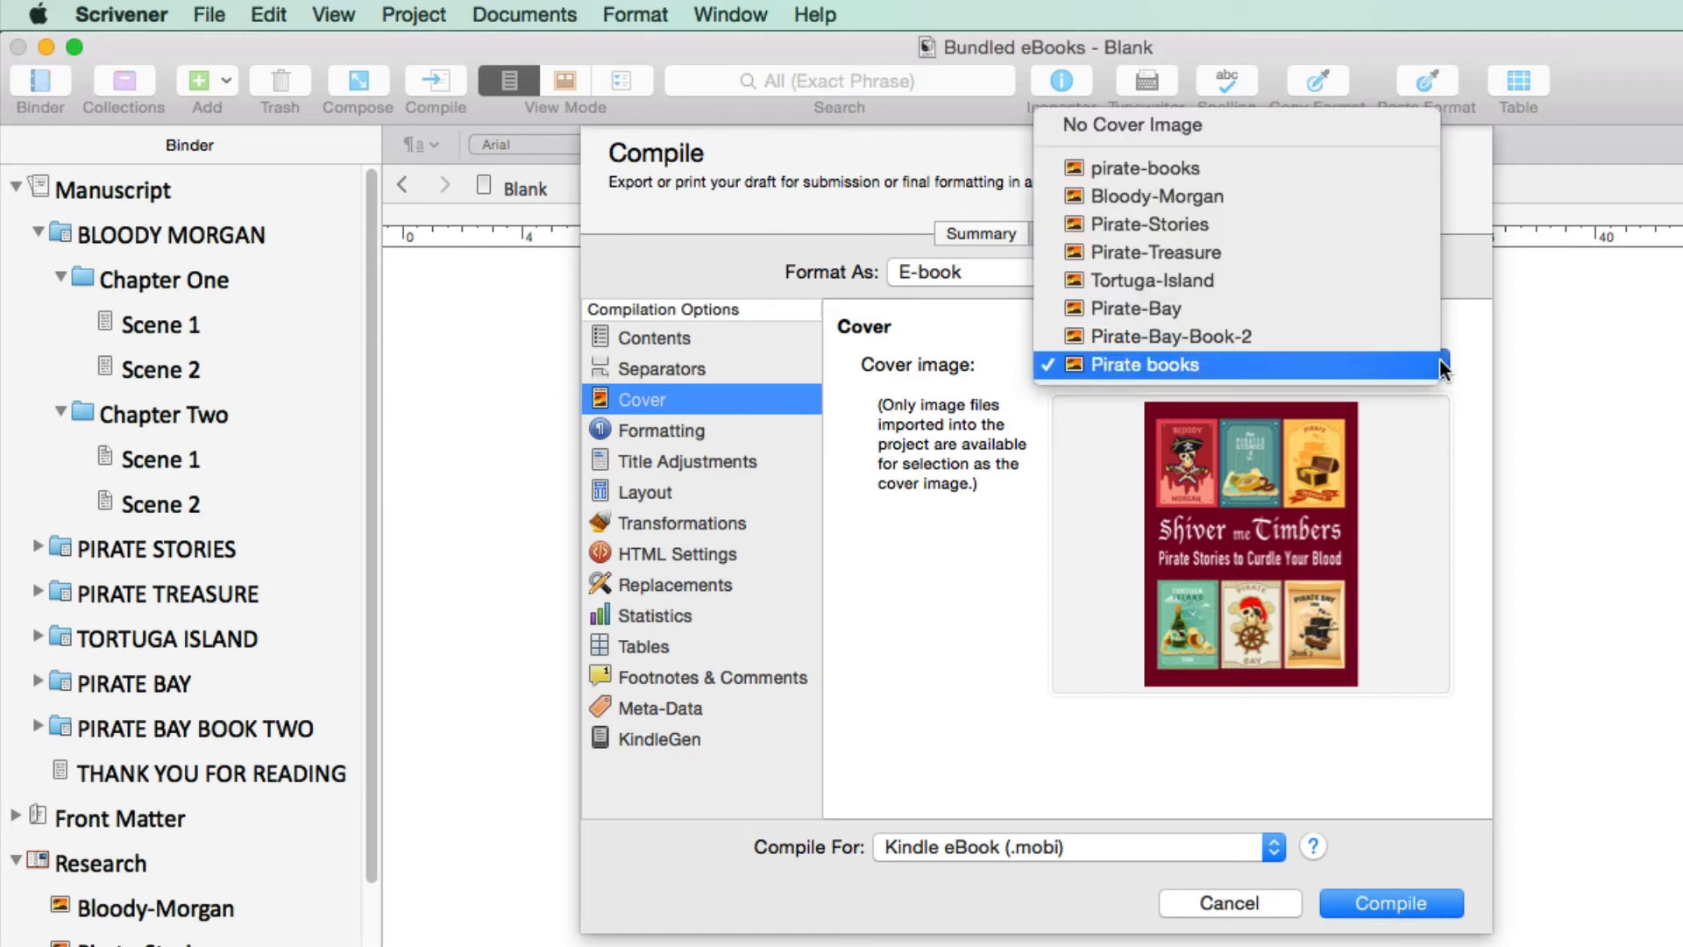
left_click(1466, 417)
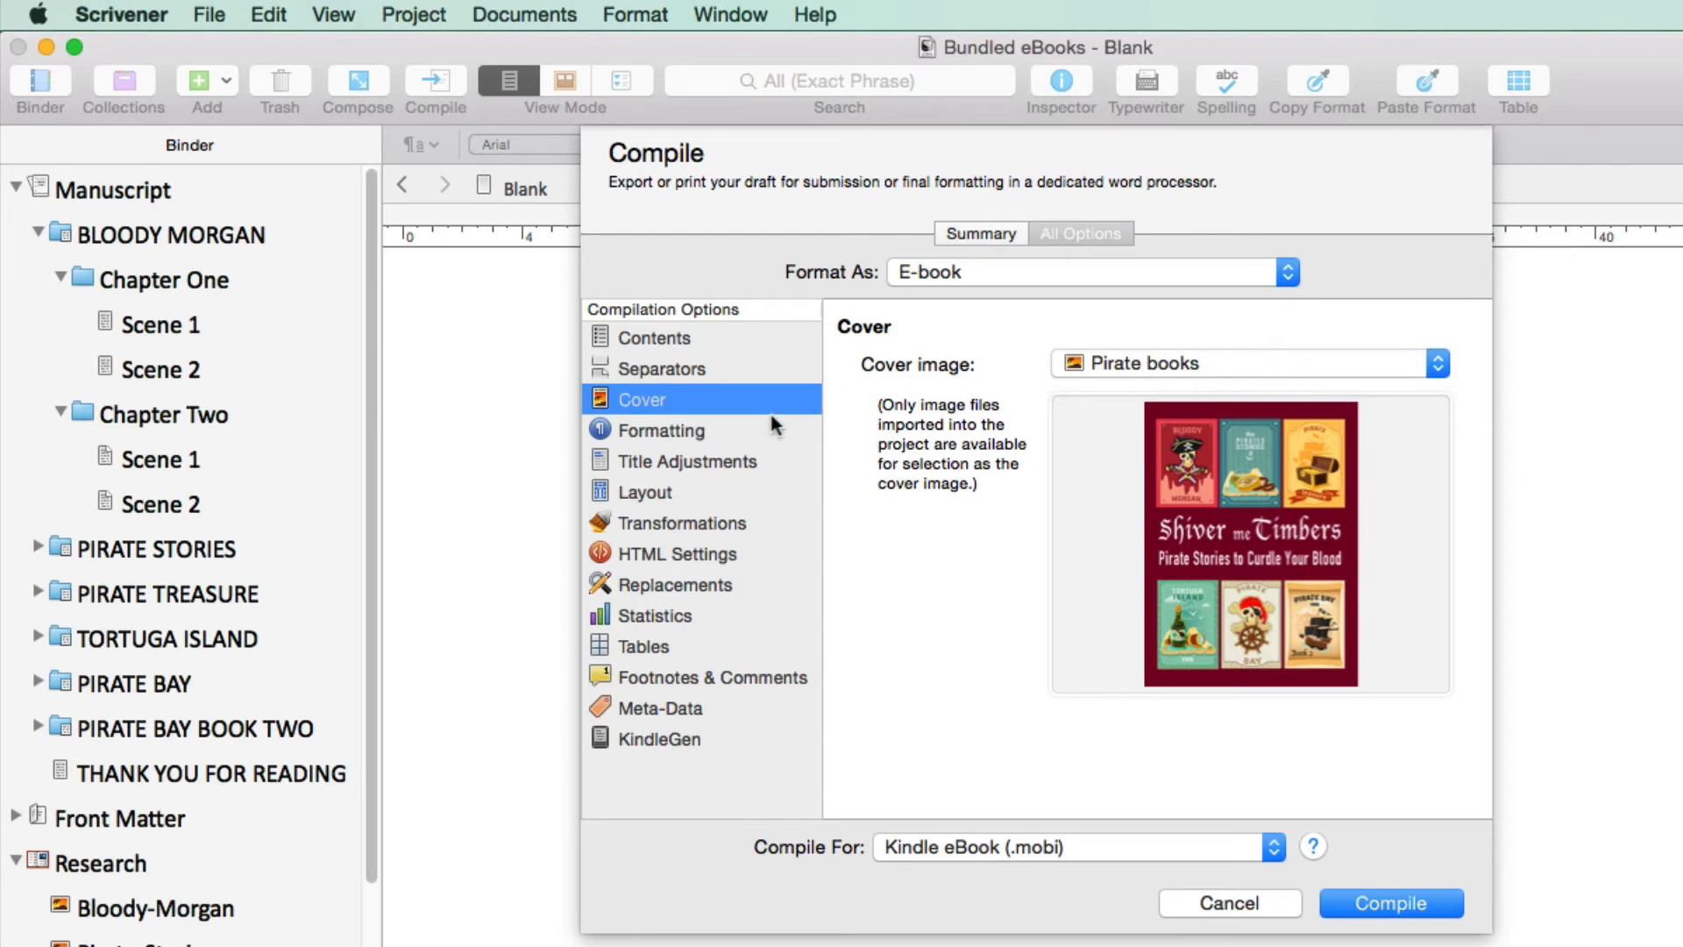
Remove the "Chapter <$t>" title prefix from the section layout of the Level 1+ folders in the compile formatting
left_click(746, 426)
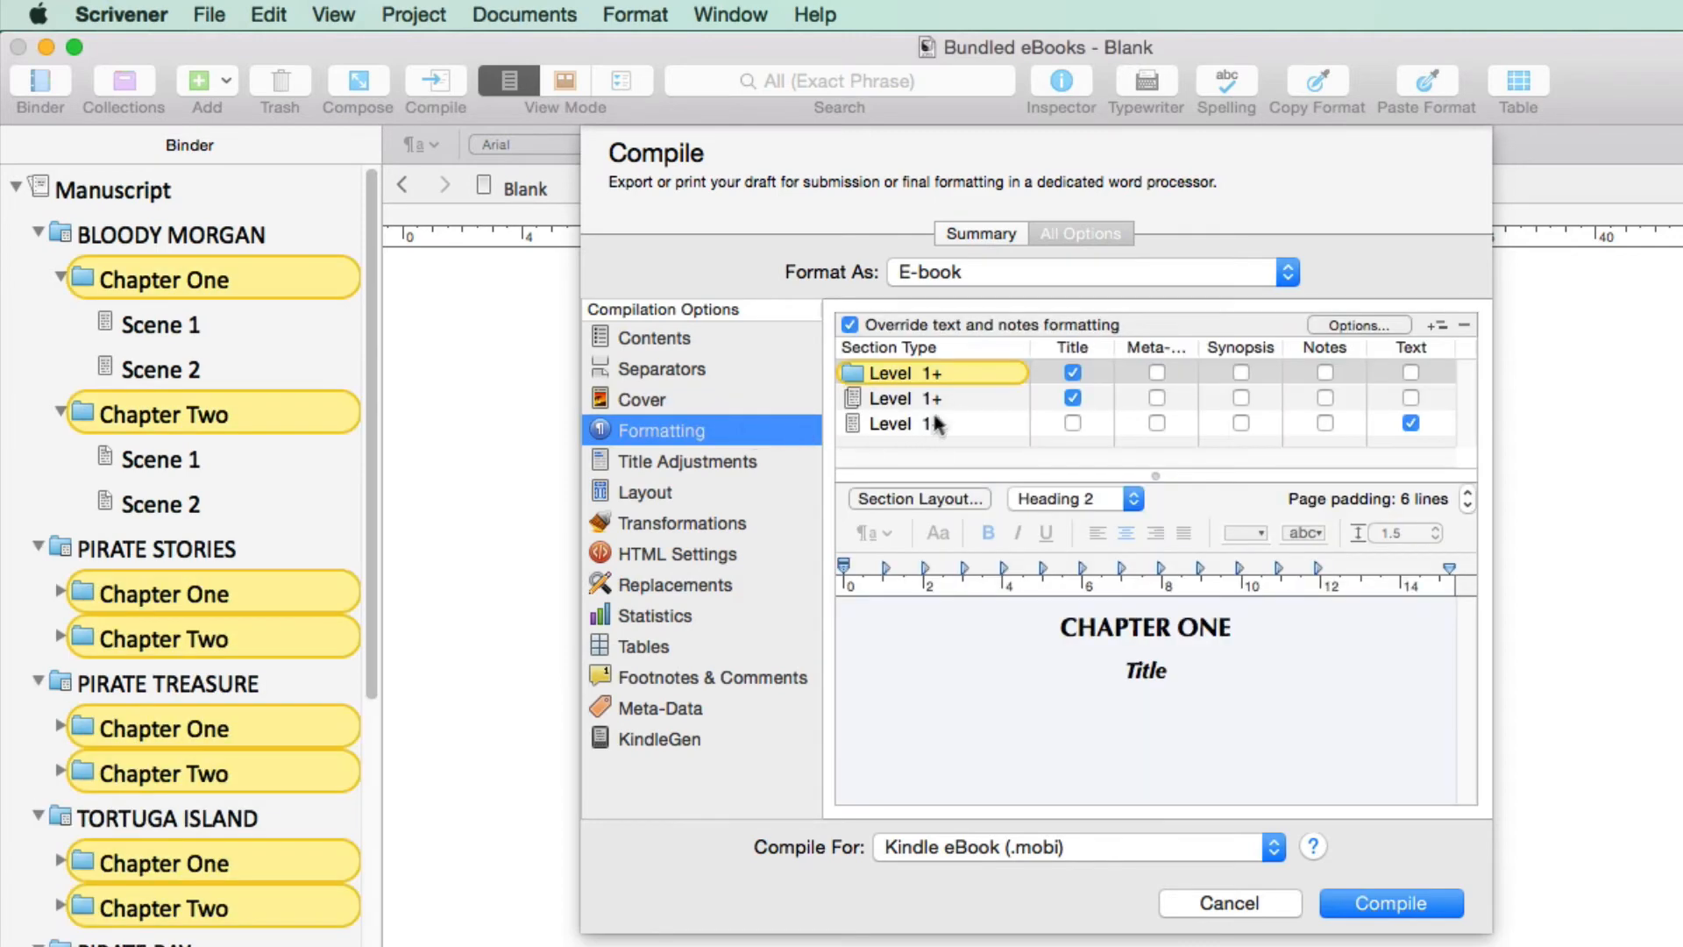
left_click(983, 371)
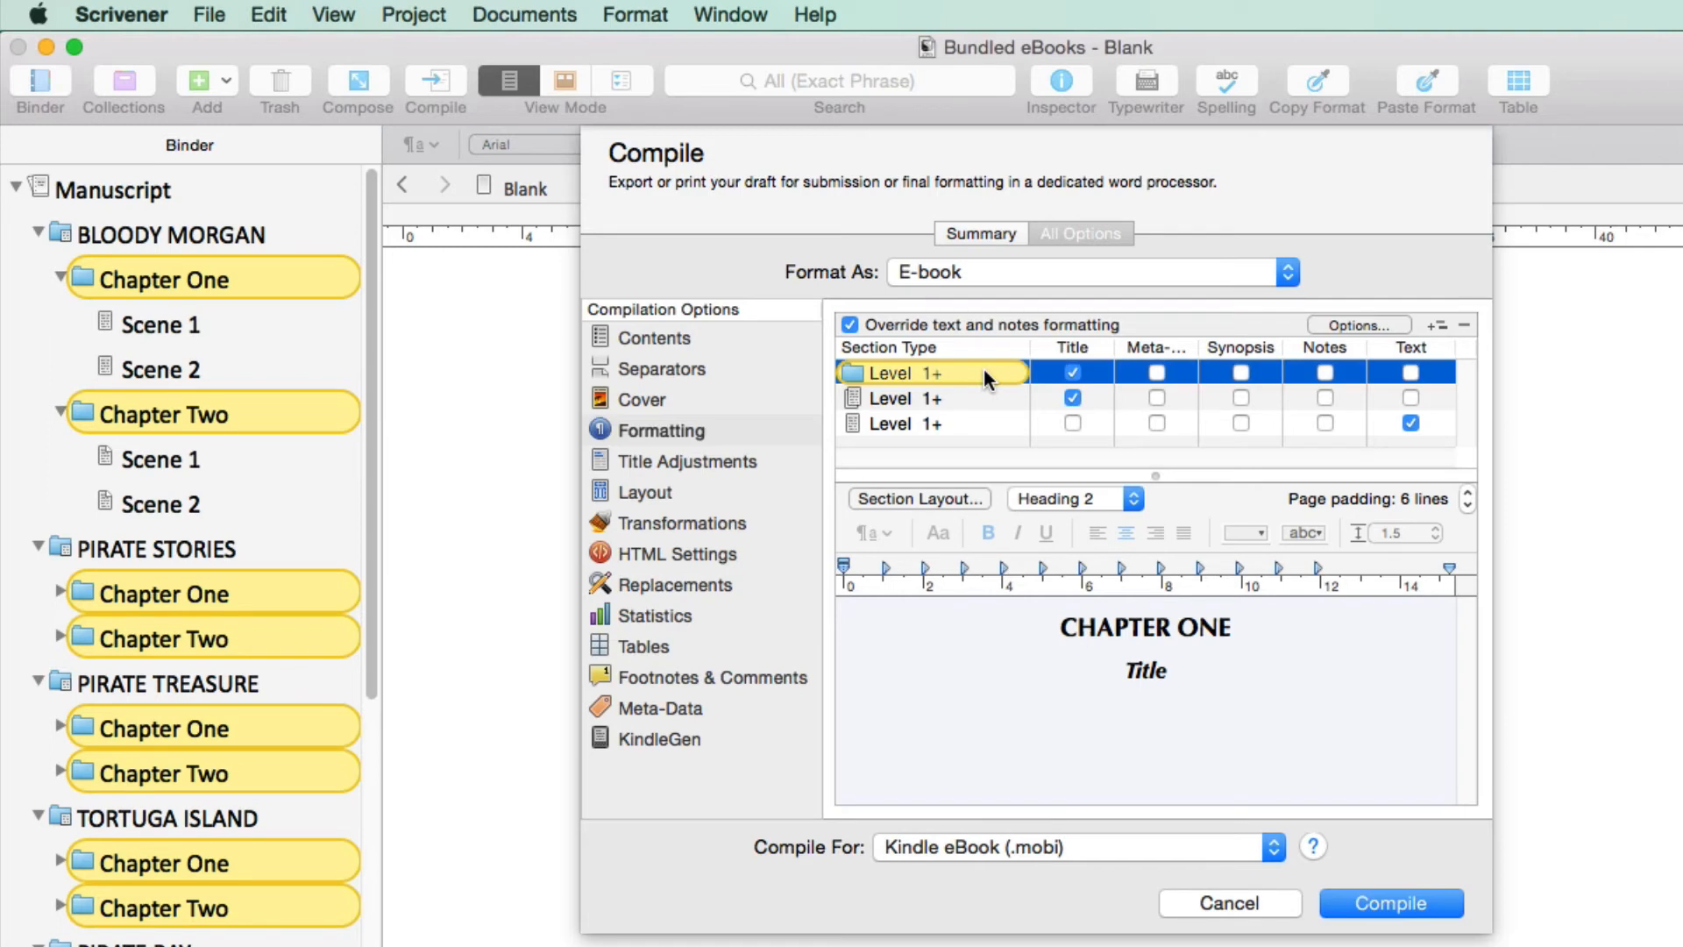
left_click(1240, 628)
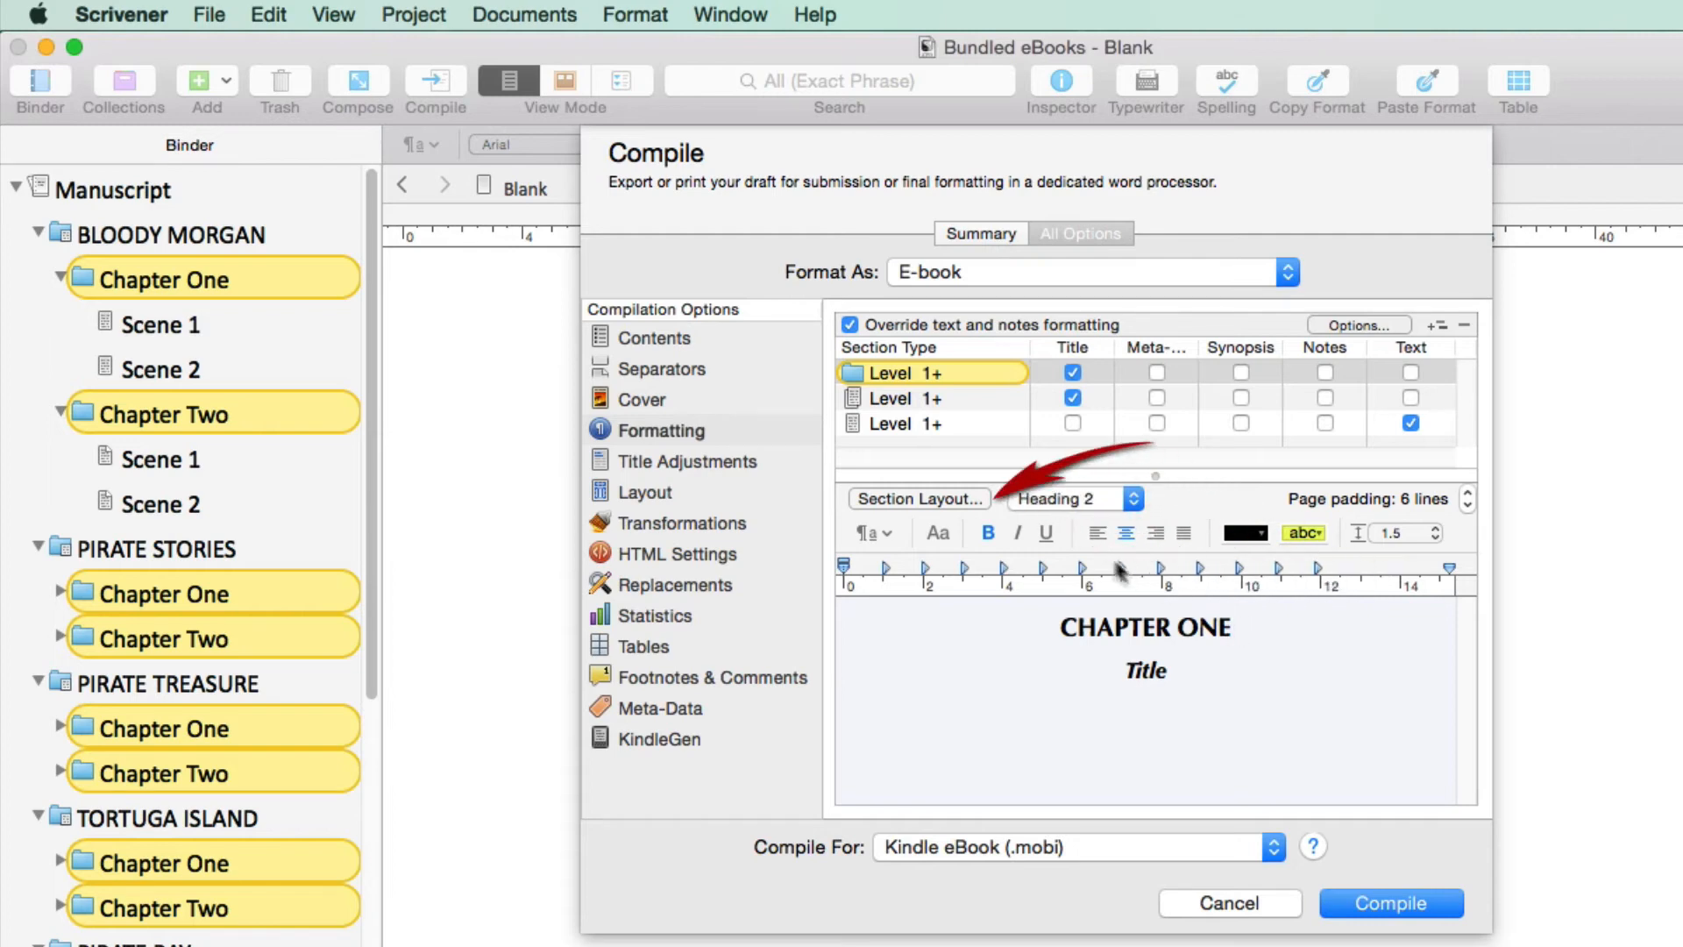
left_click(941, 499)
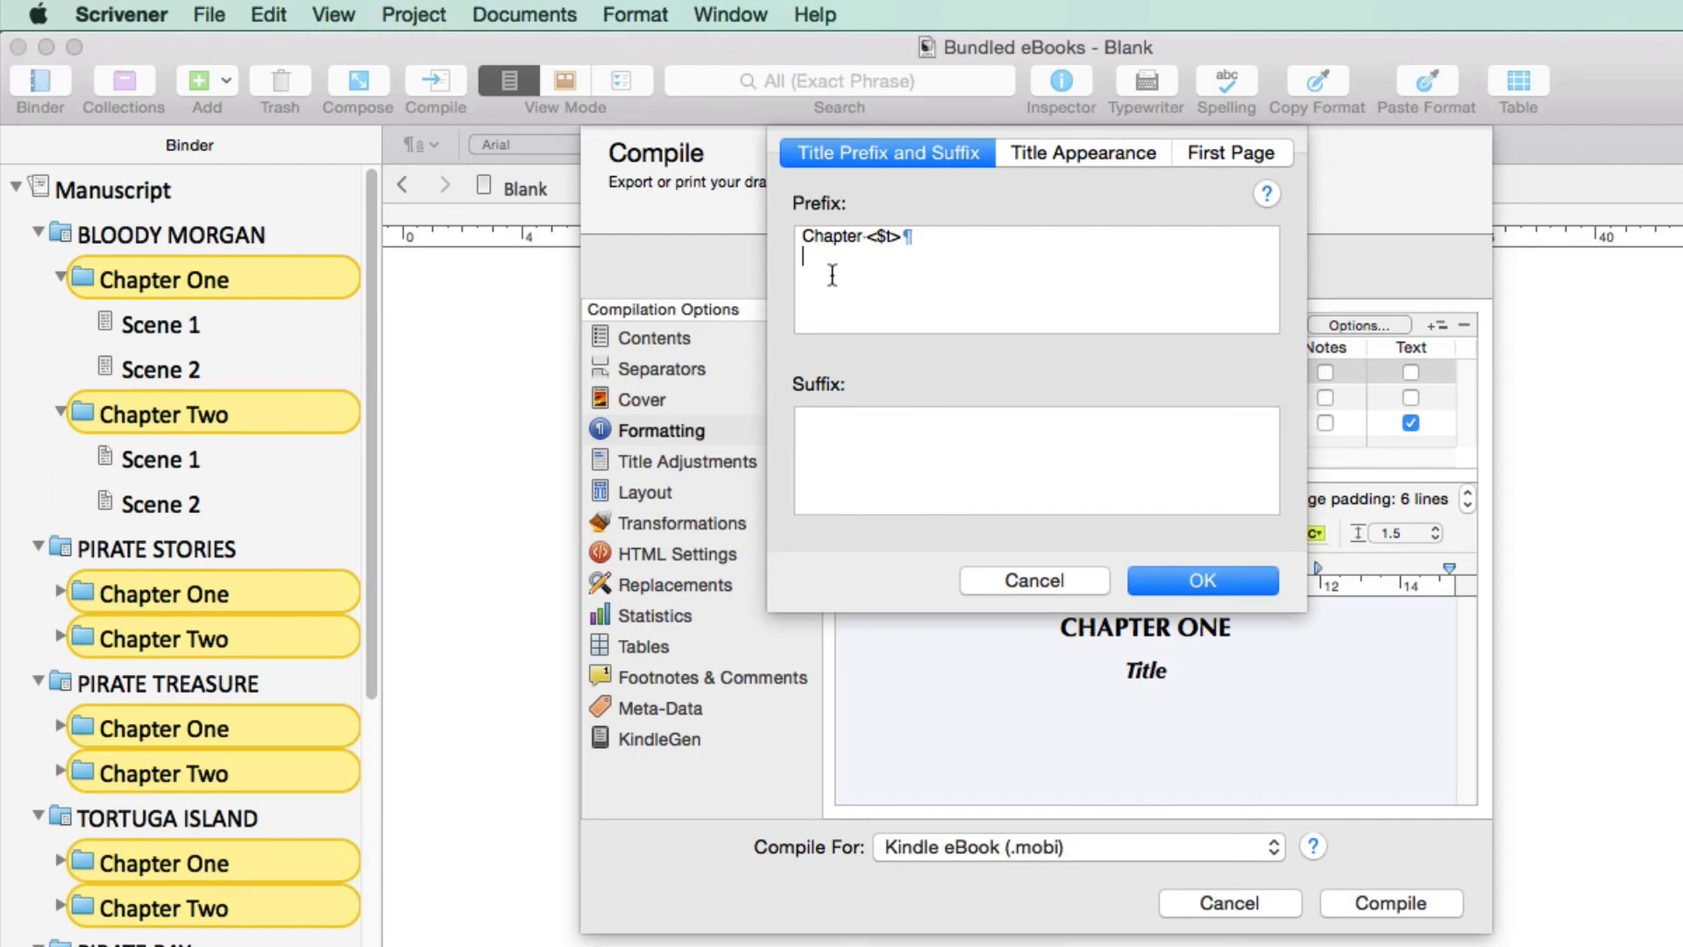
left_click_drag(828, 274, 799, 219)
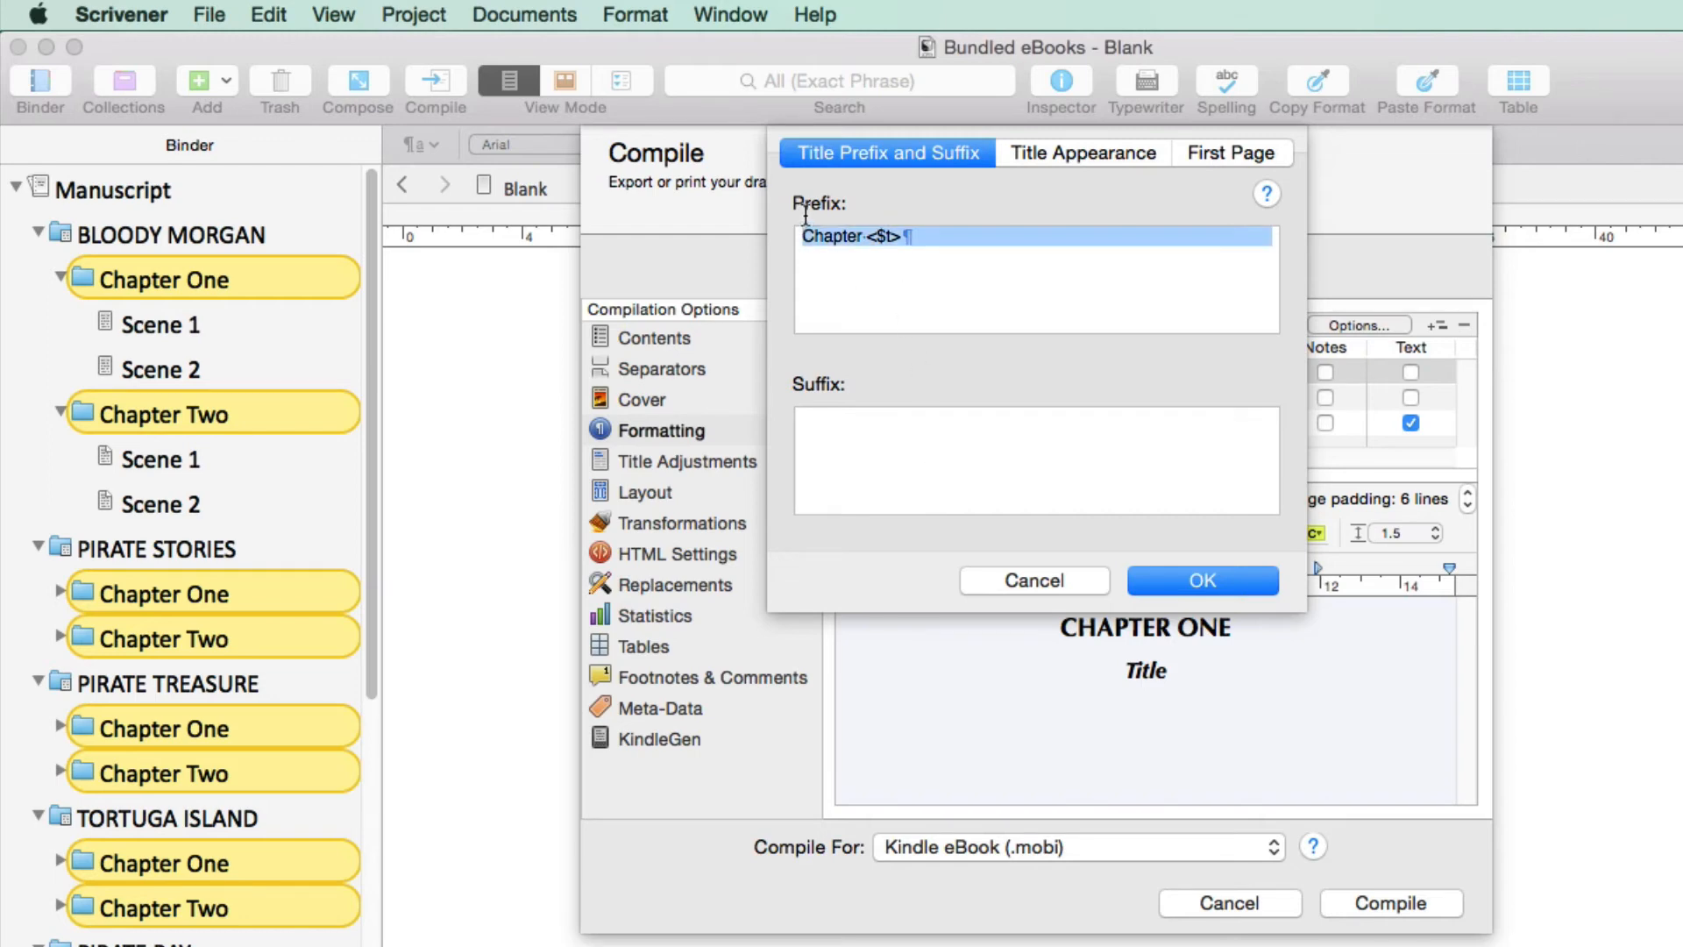
key("BackSpace")
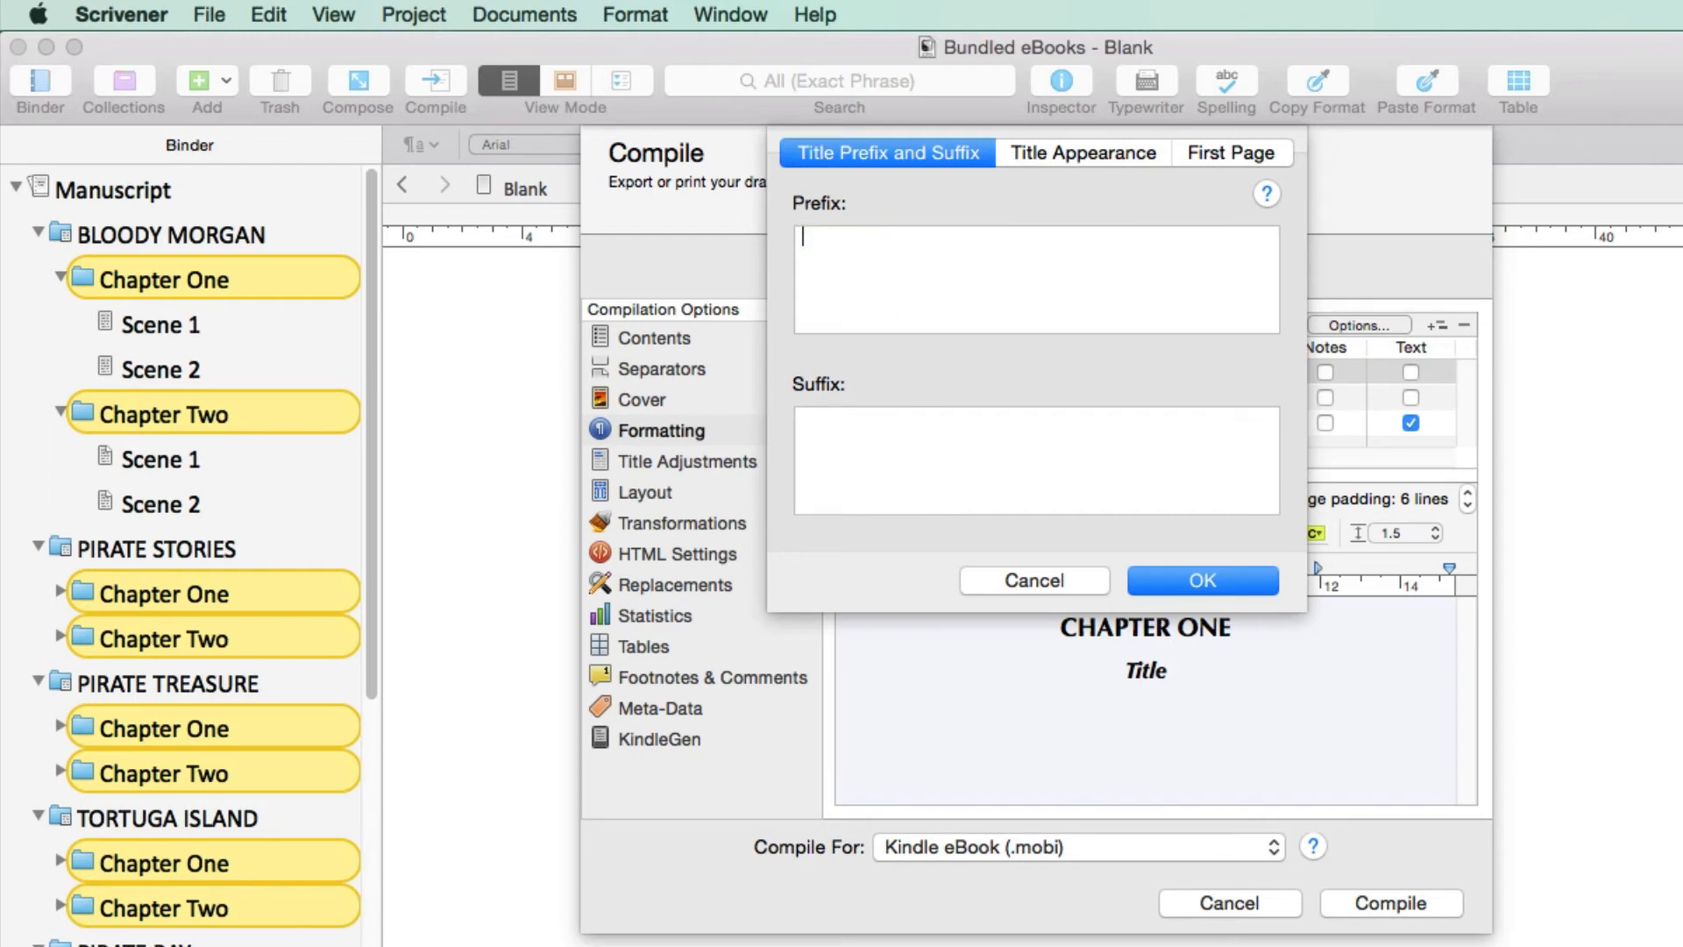
left_click(1202, 580)
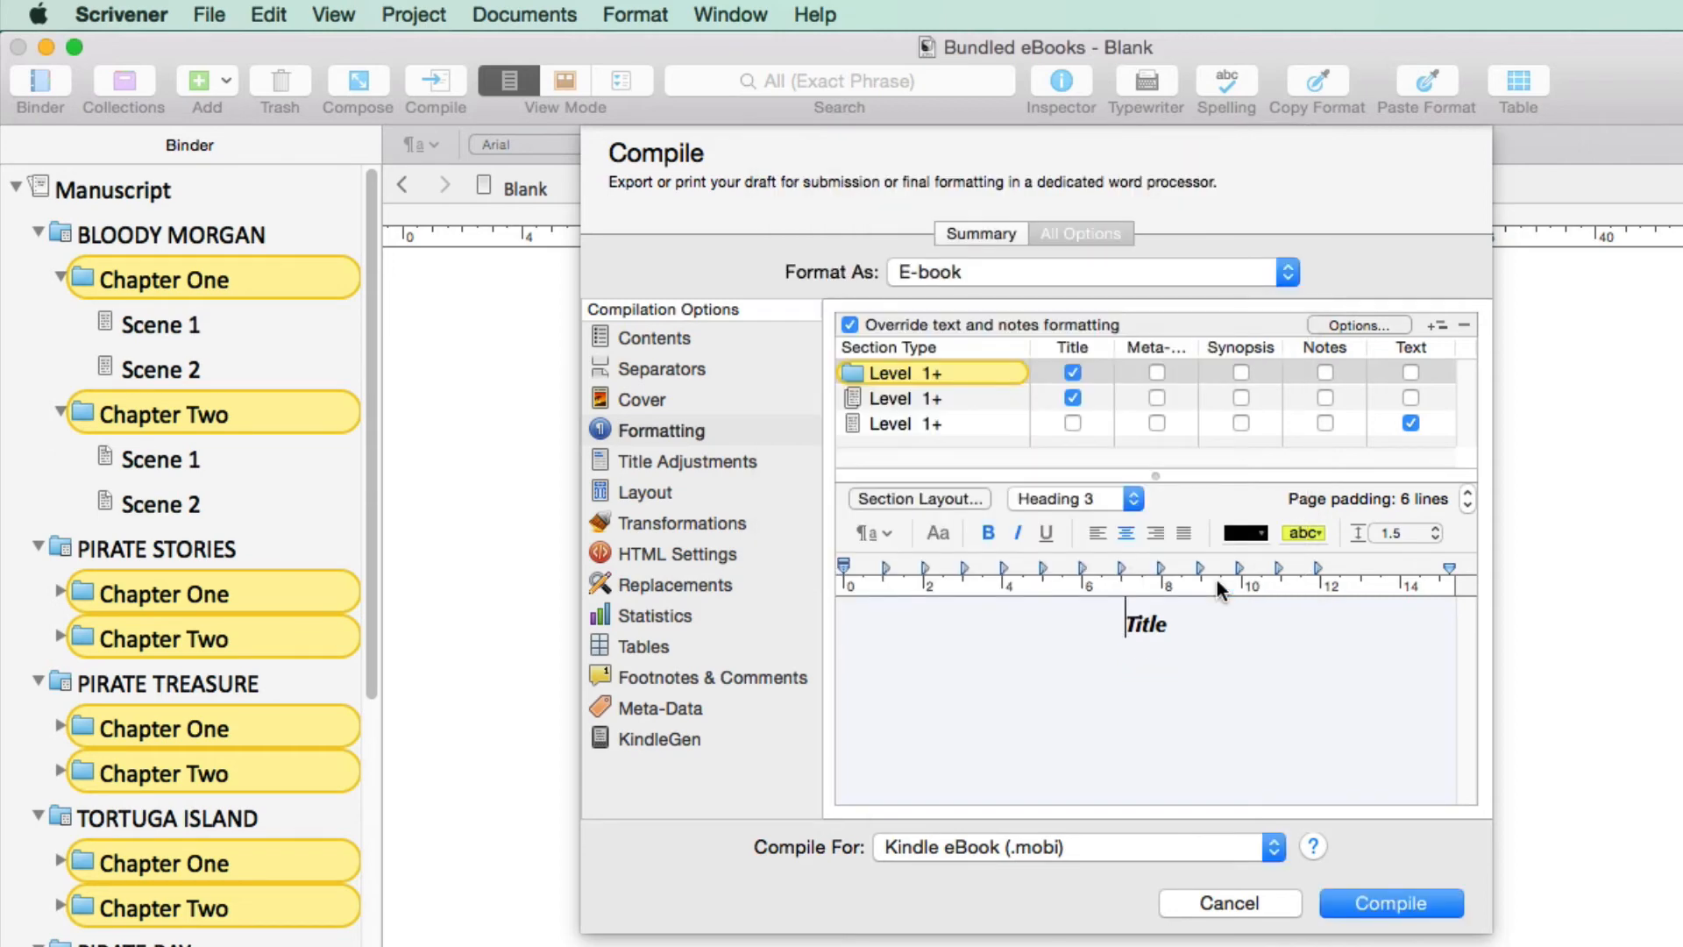
Set the title text case to Uppercase in the section layout of the Level 1+ folders
left_click(1176, 627)
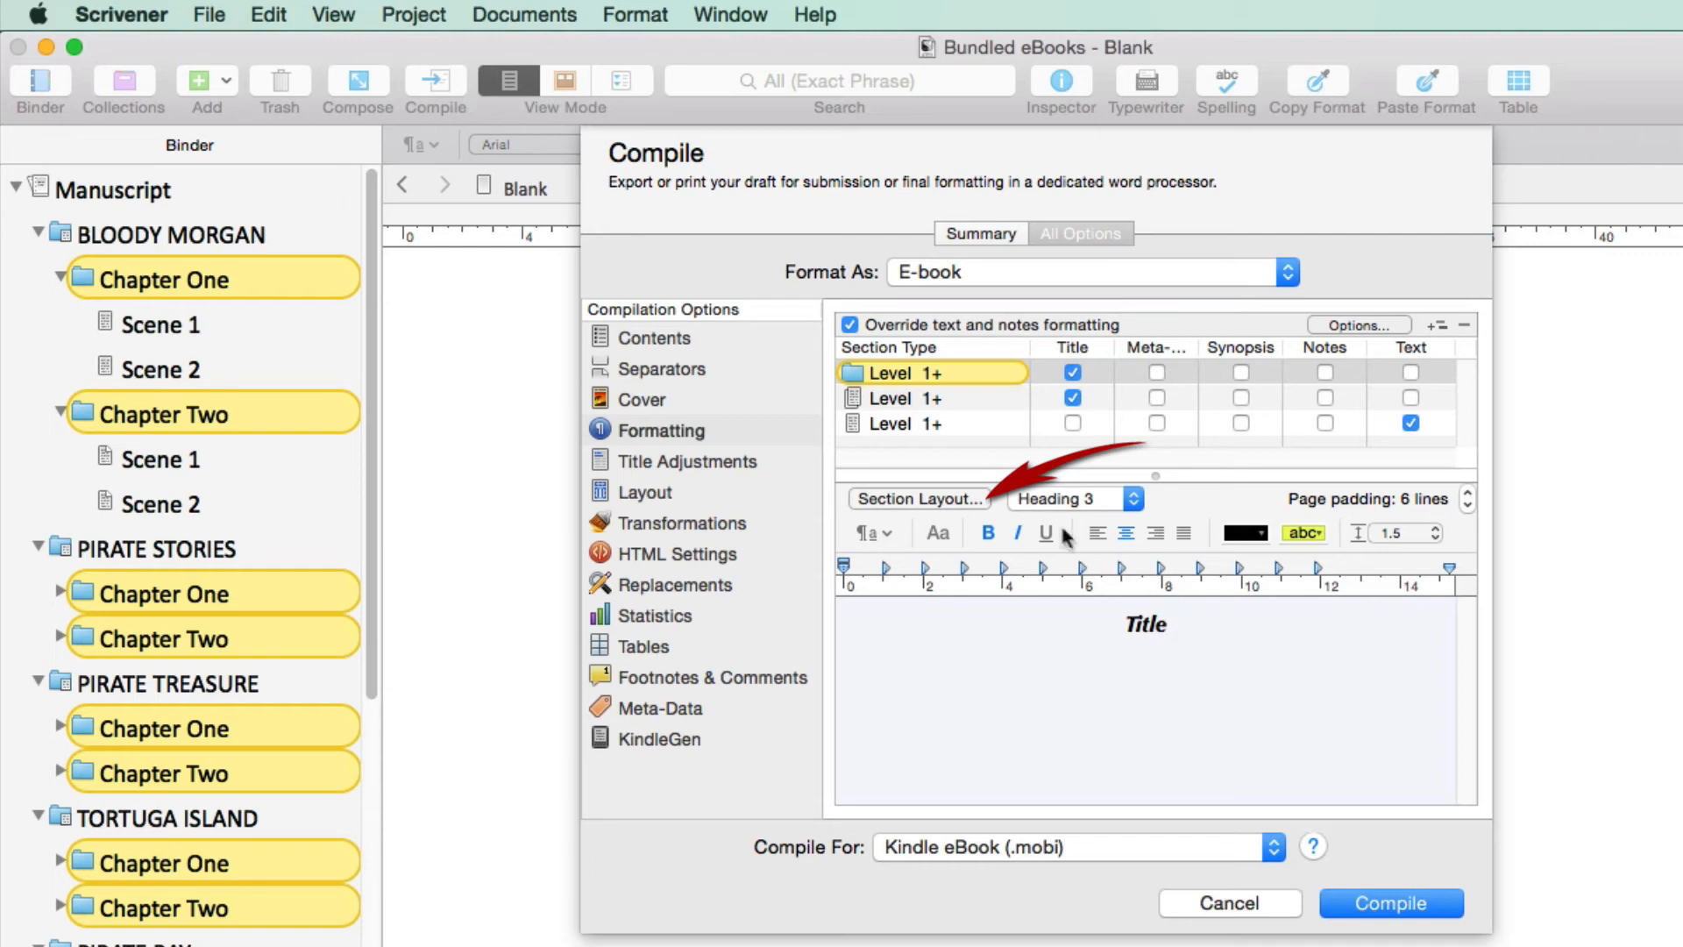
left_click(936, 494)
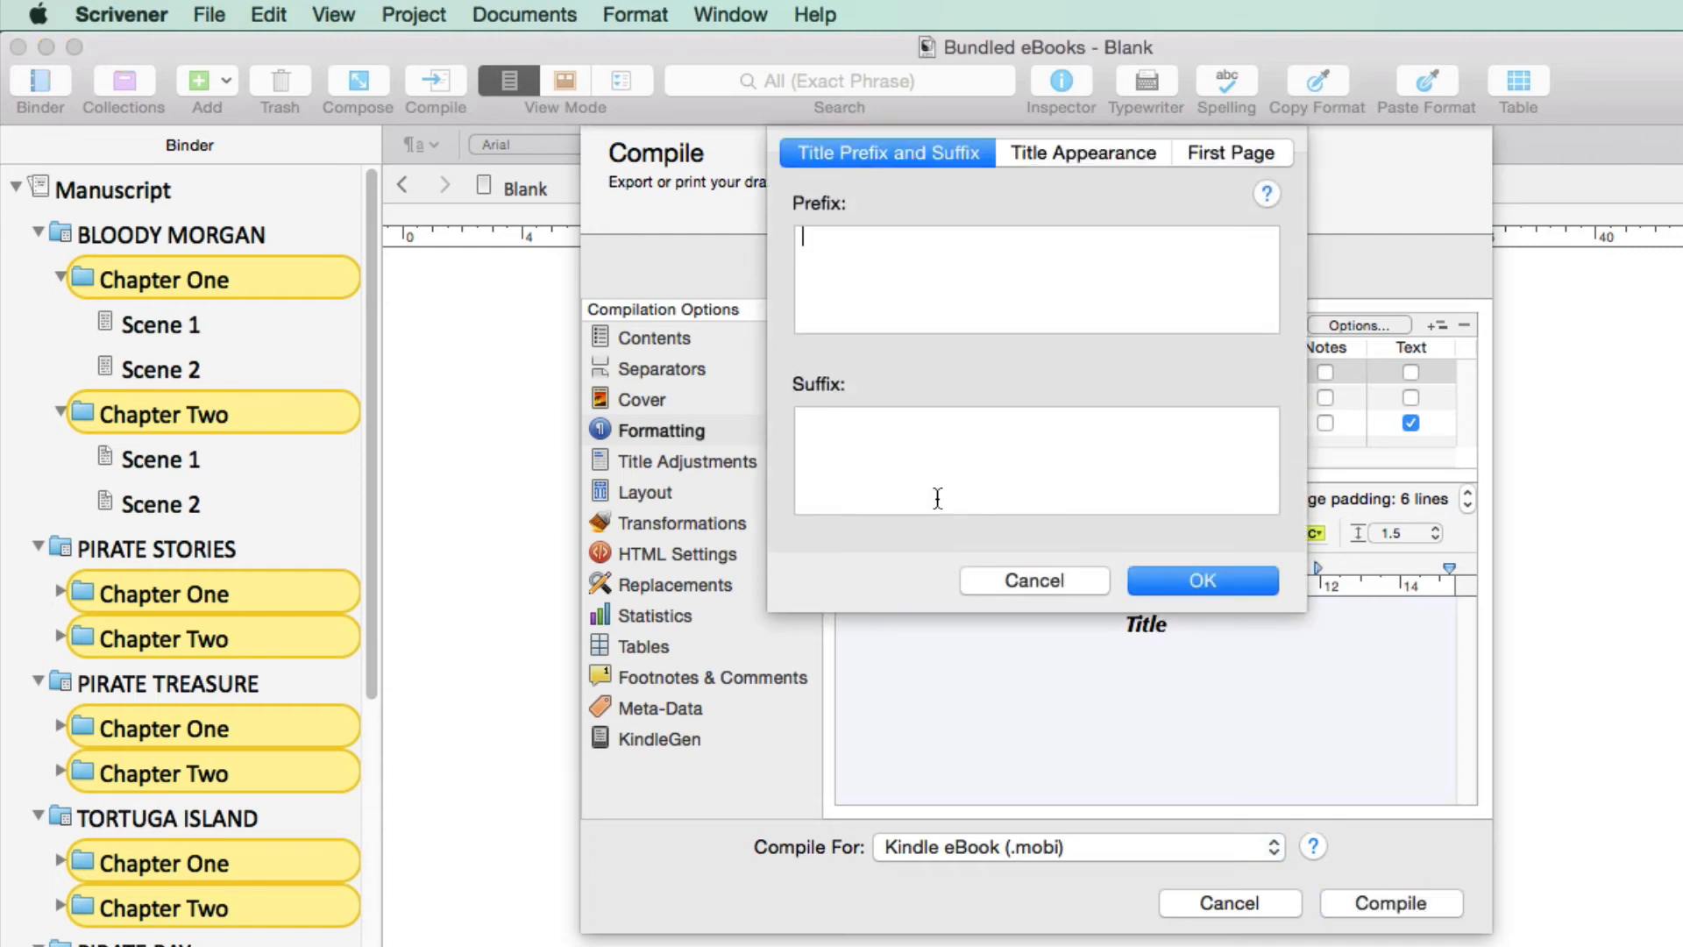
left_click(1086, 147)
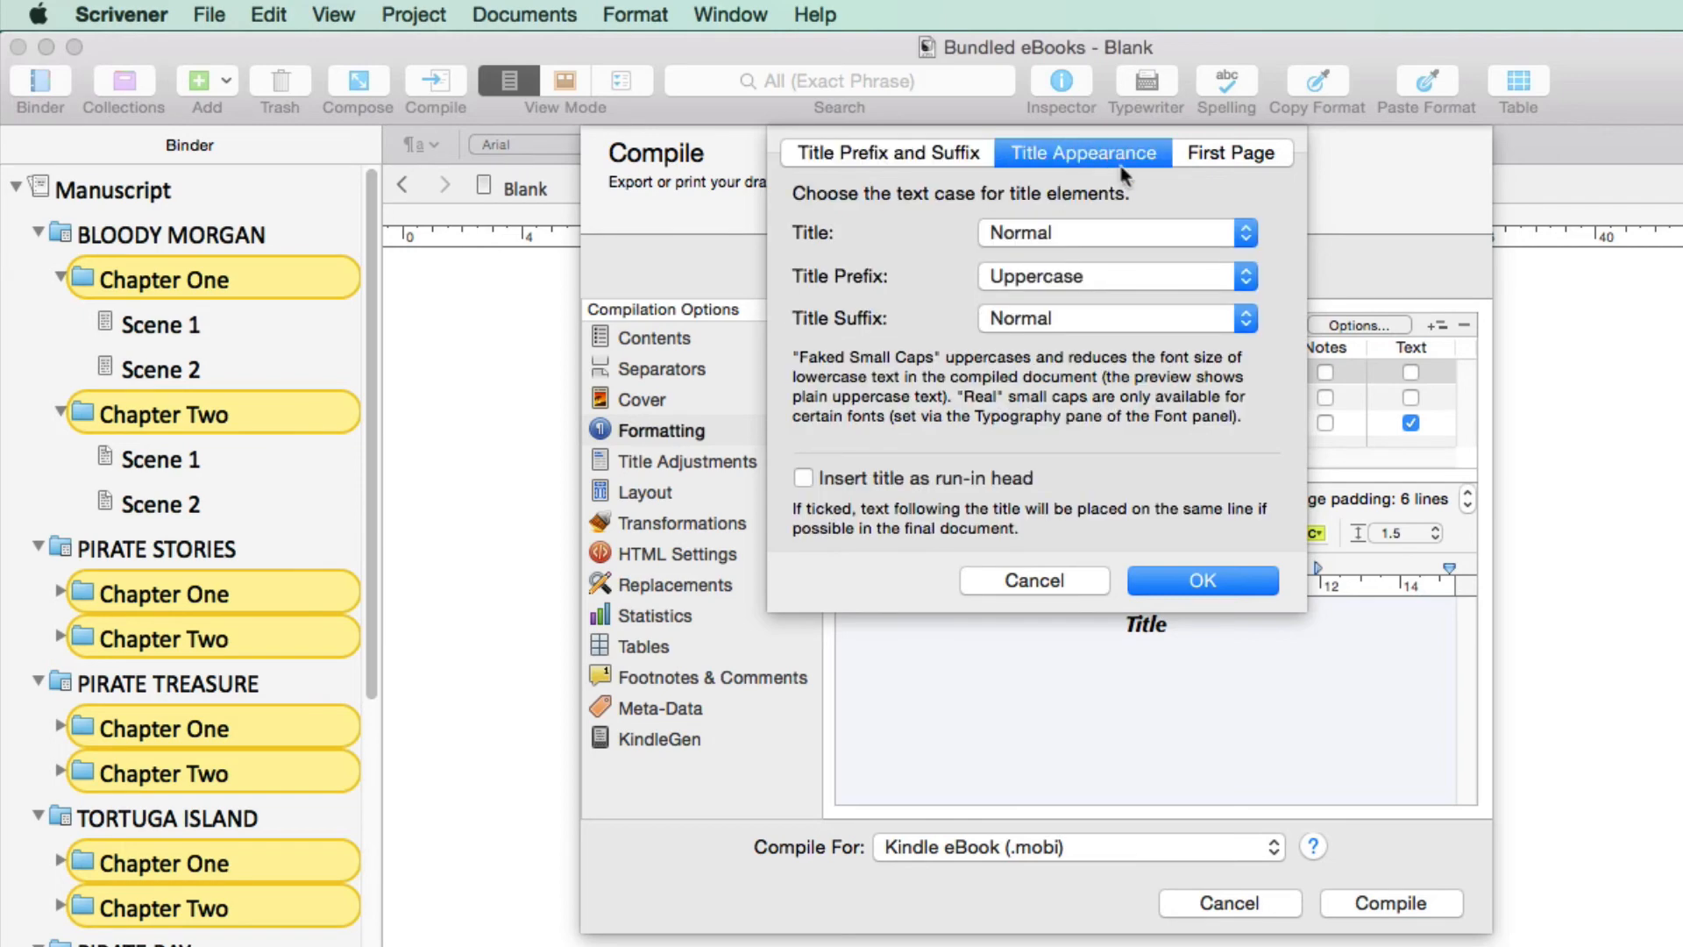
left_click(1238, 231)
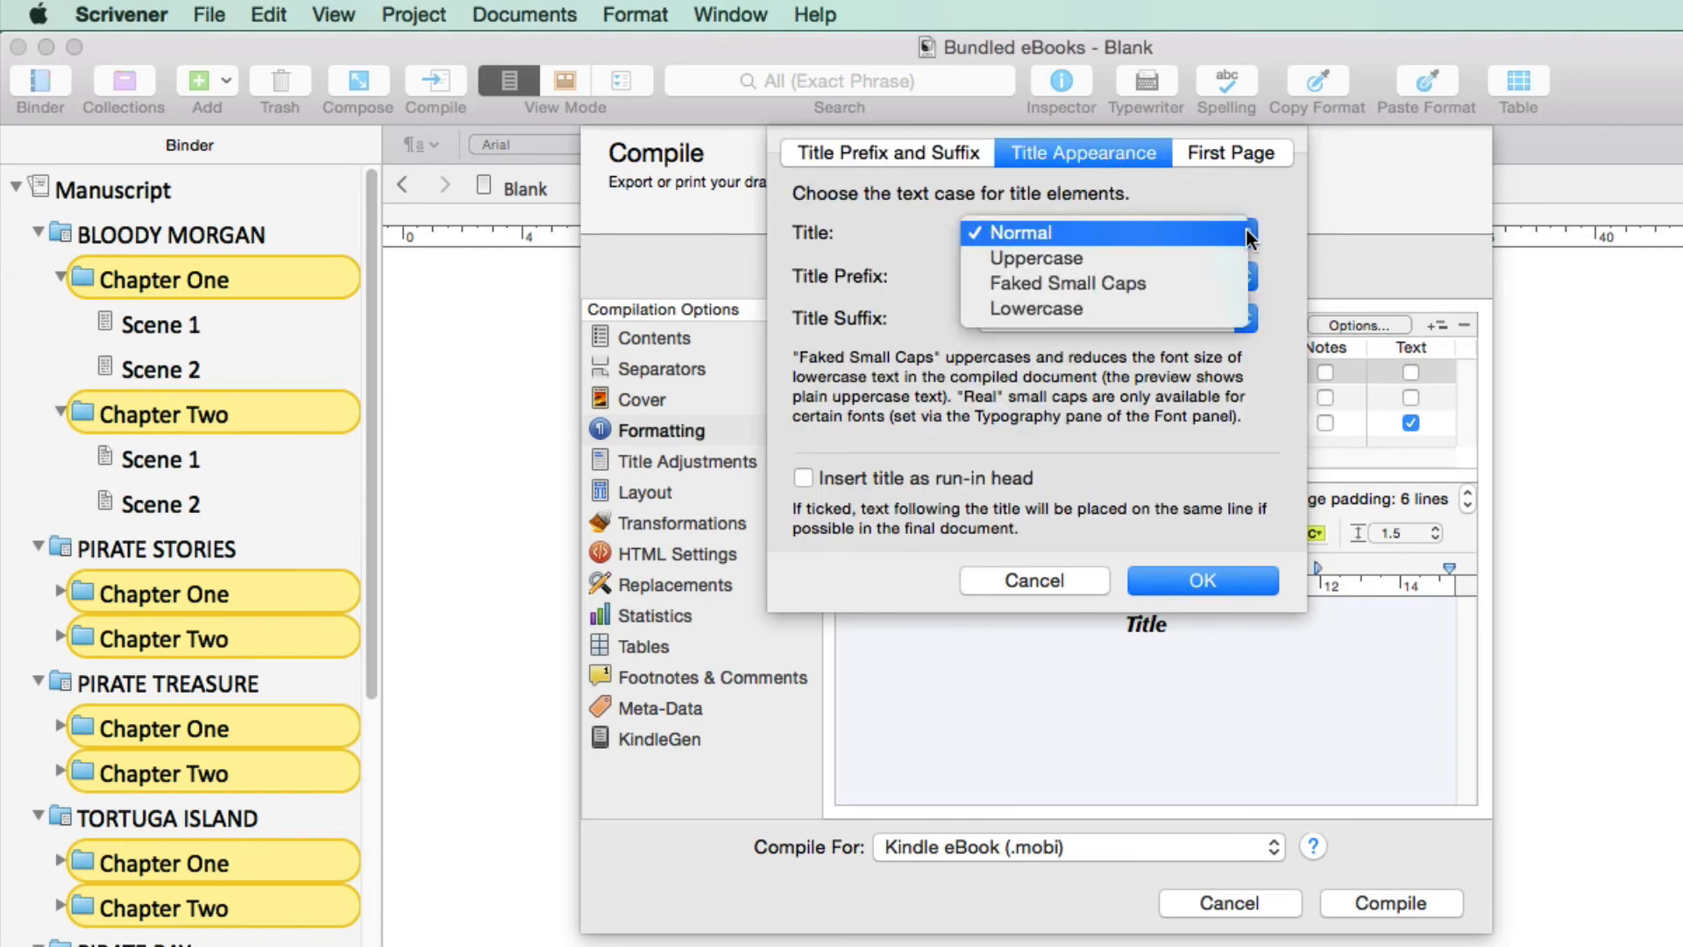
left_click(1170, 256)
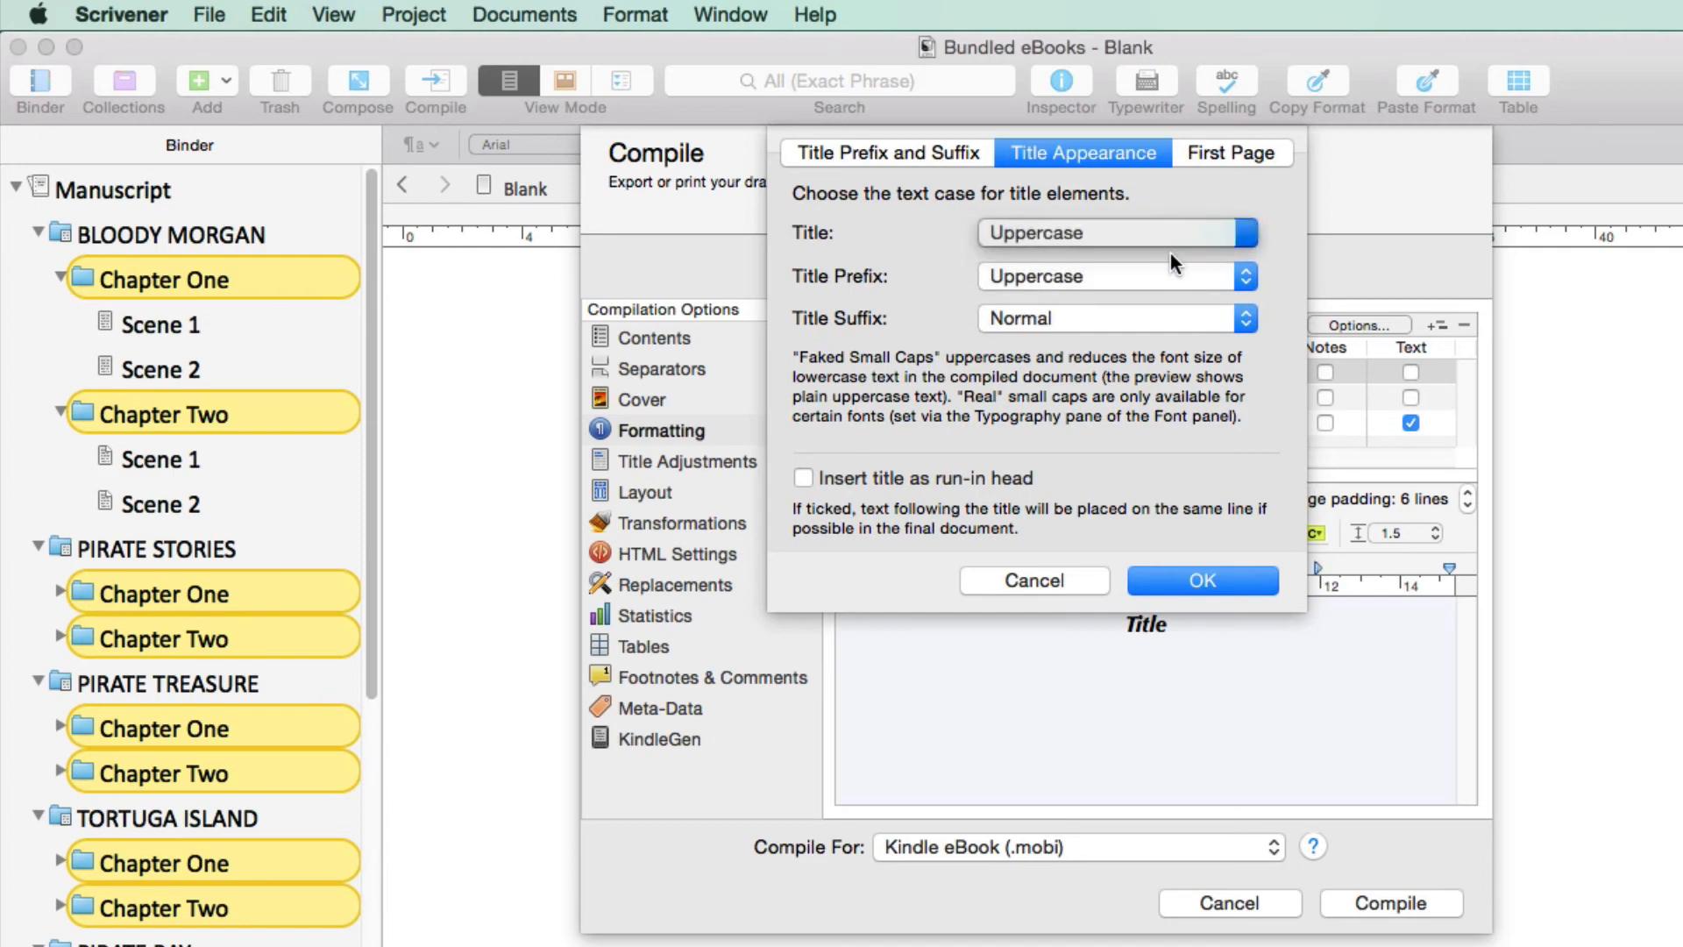
left_click(1216, 576)
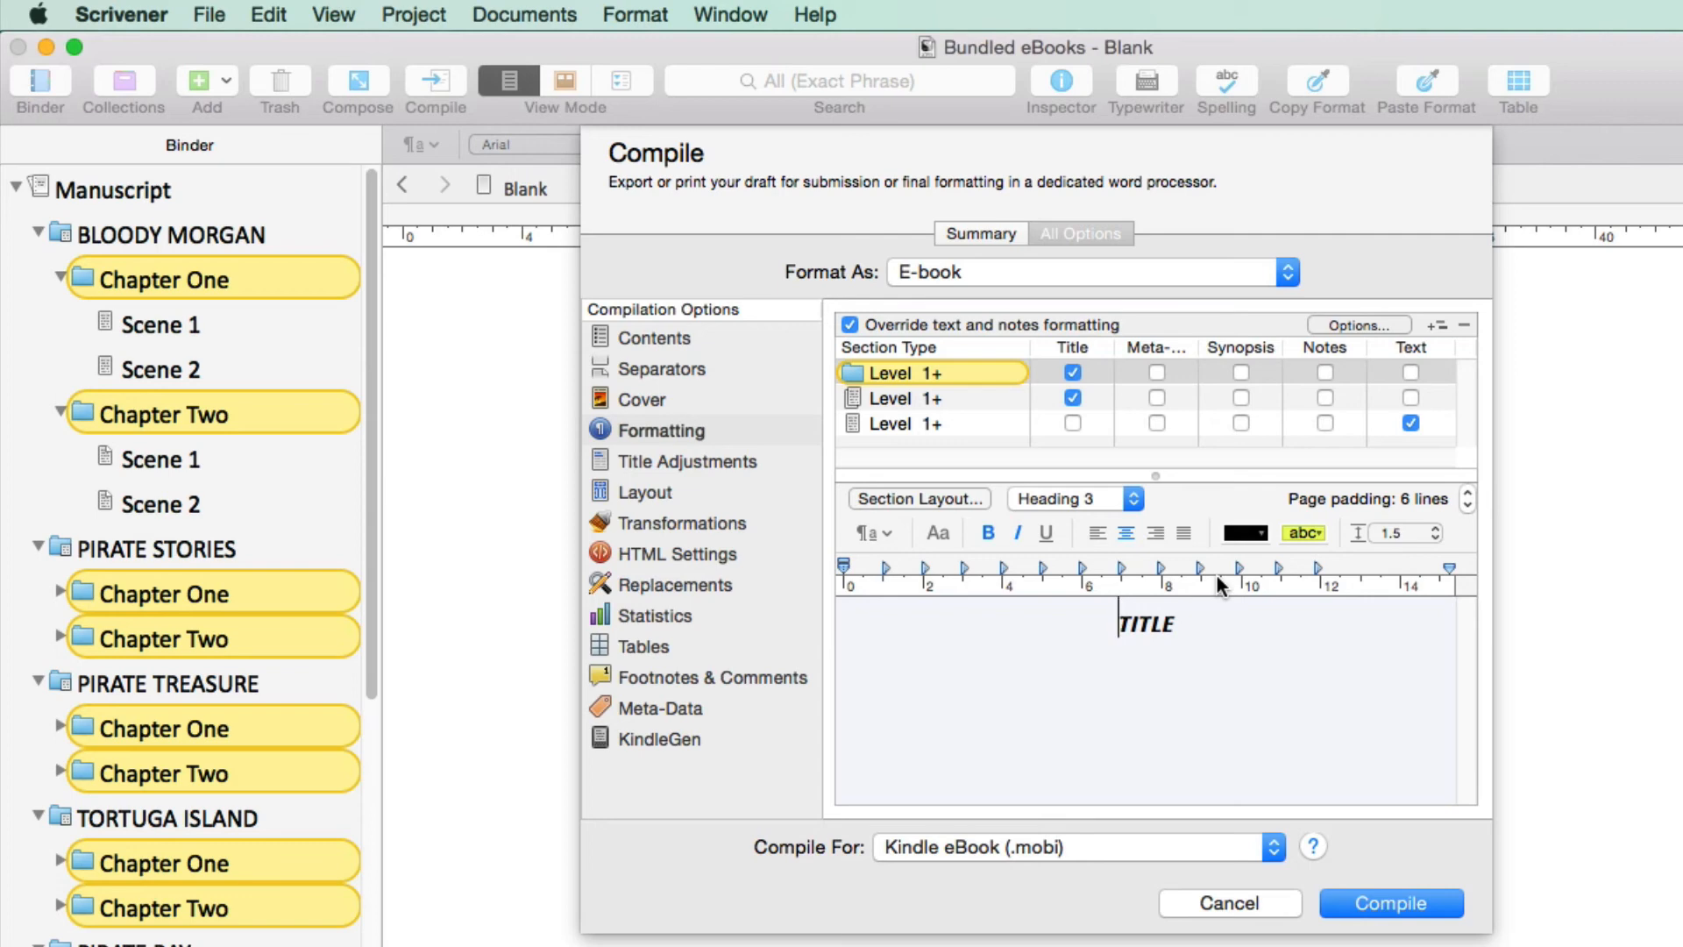
Review the compile layout options, and compile the Kindle eBook to the Desktop as Bundled eBooks.mobi, replacing the existing file
left_click(689, 487)
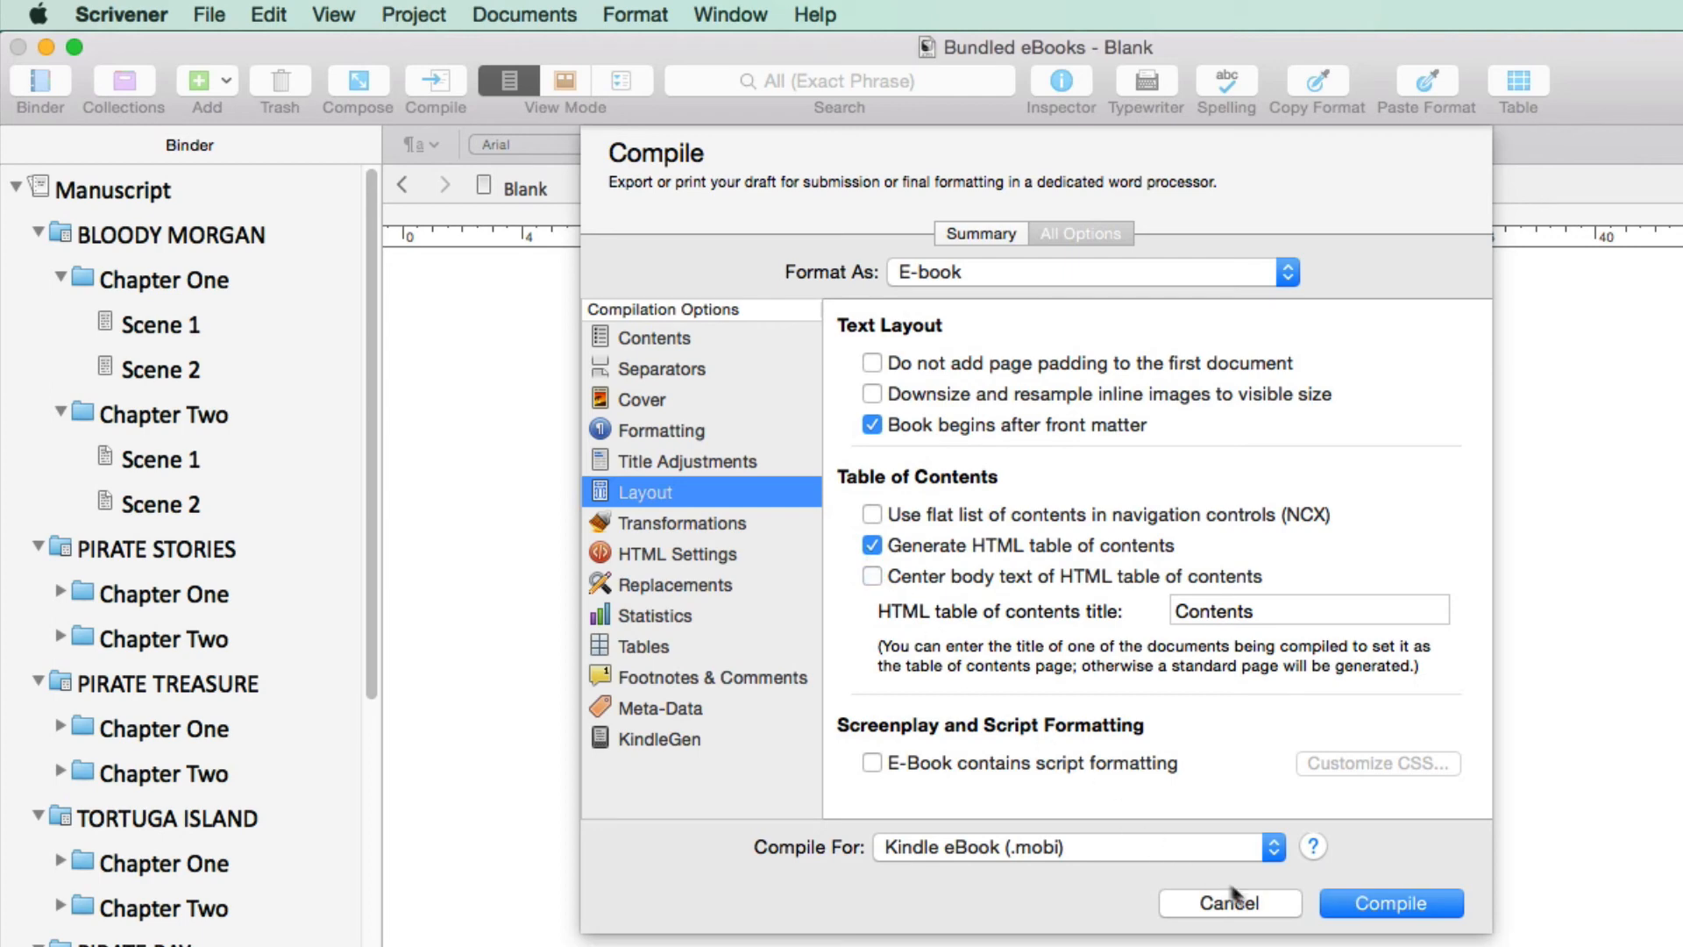
left_click(1390, 902)
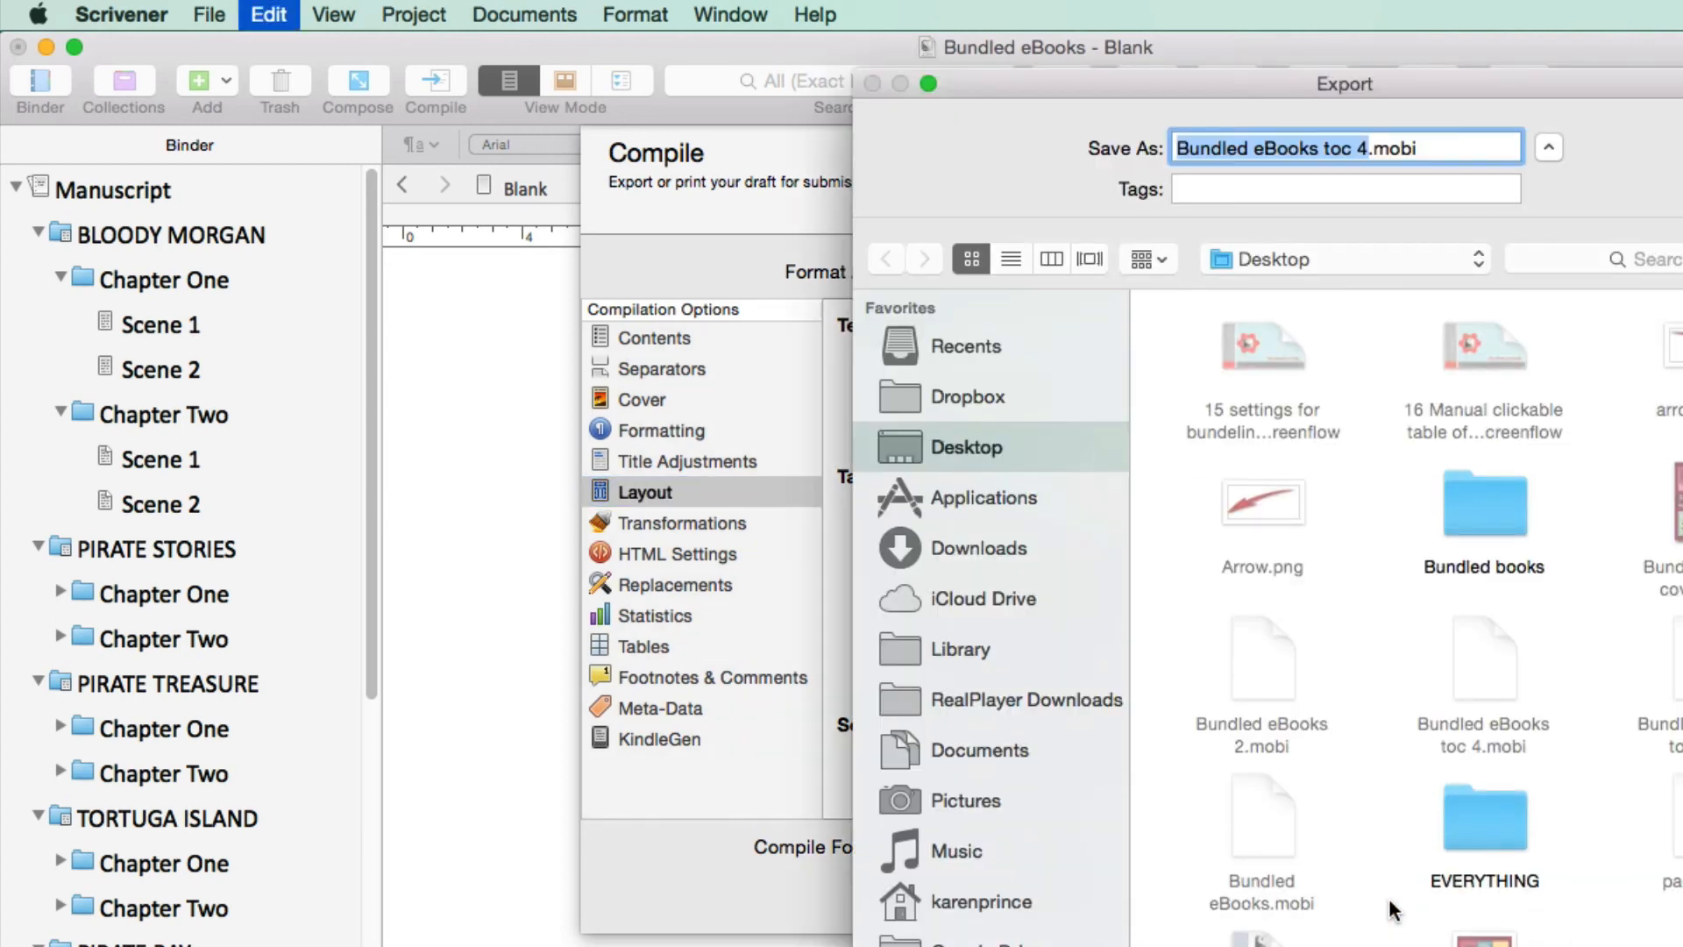
type("Bundled eBooks")
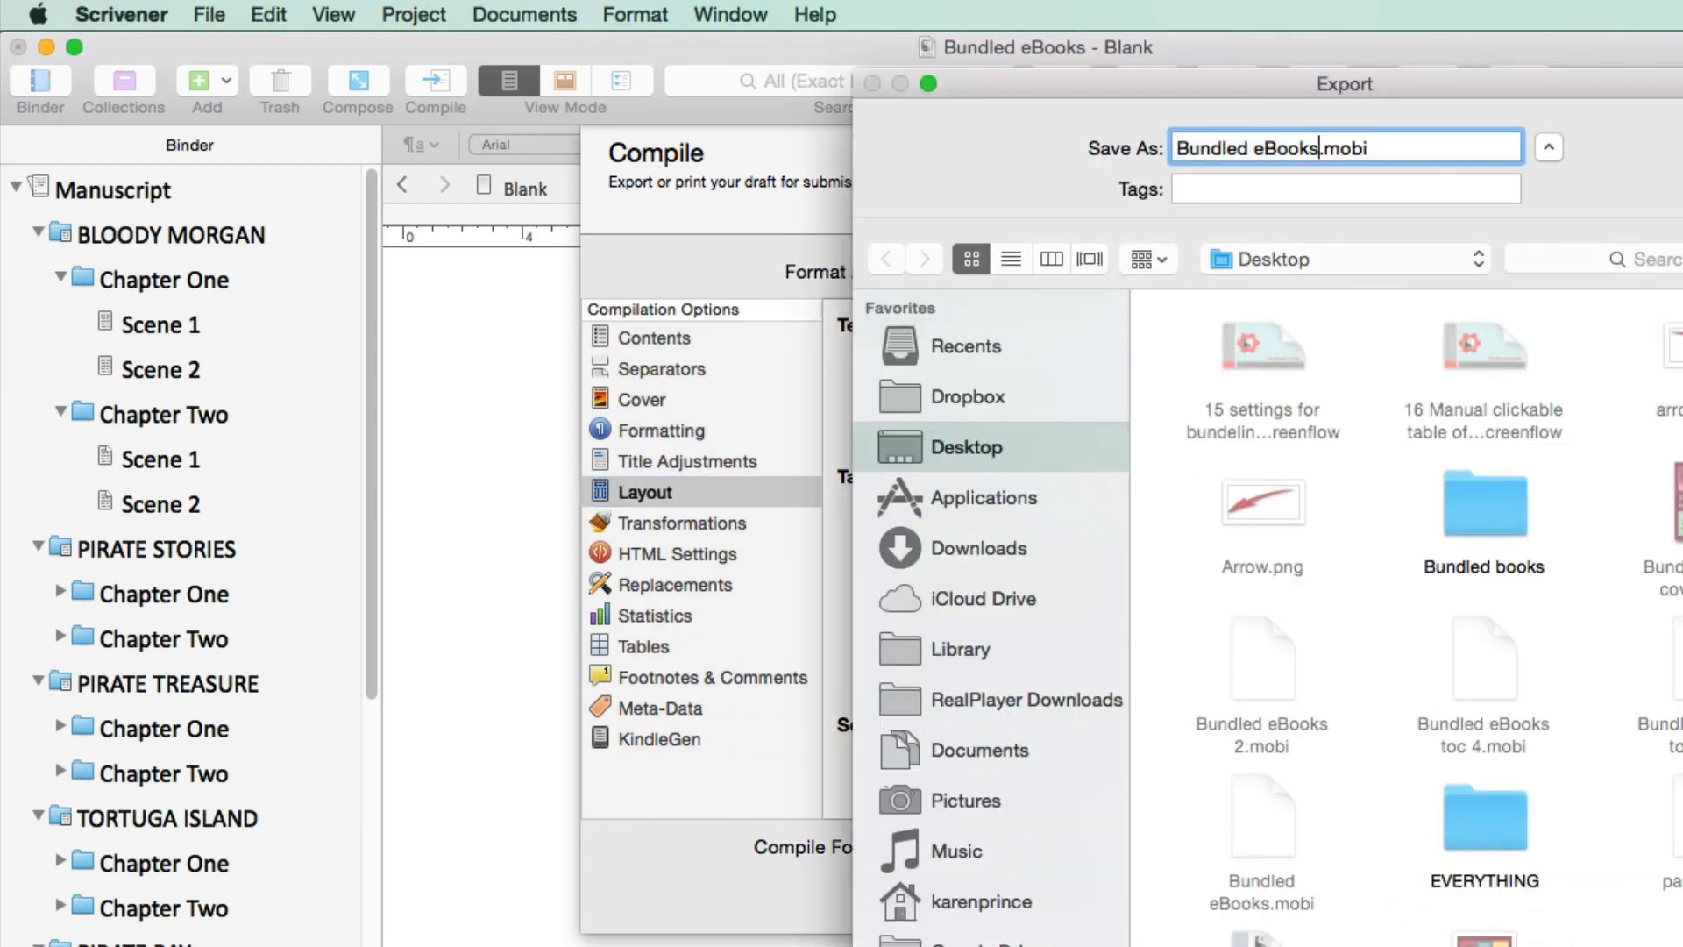
key("Return")
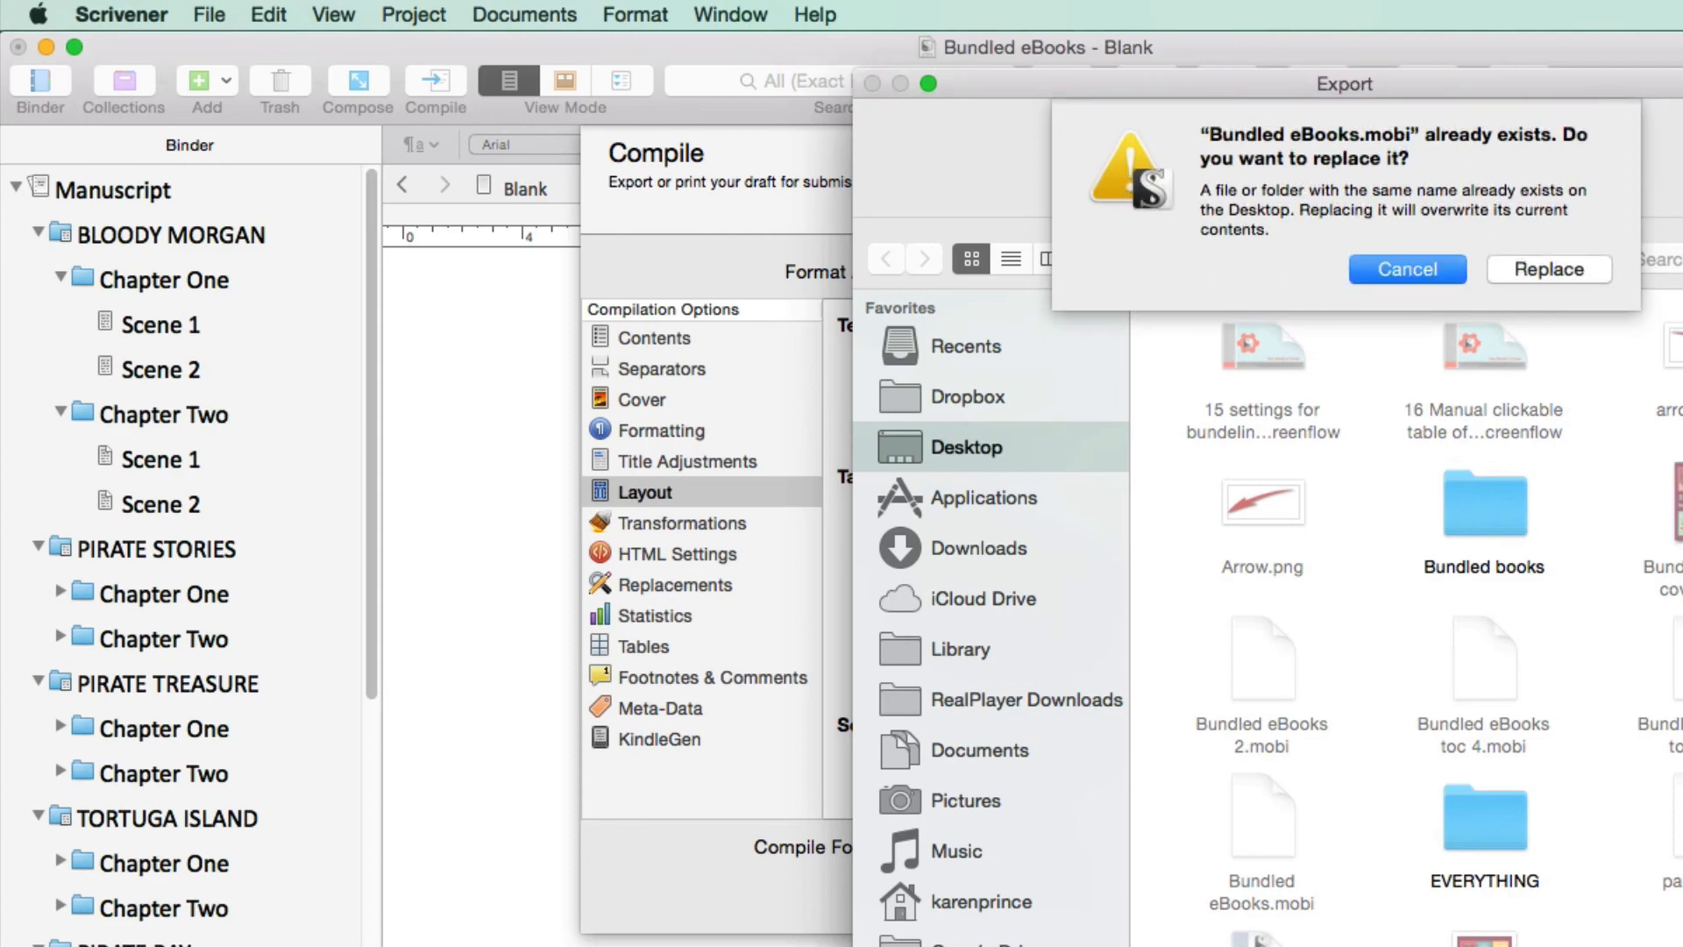
left_click(1564, 267)
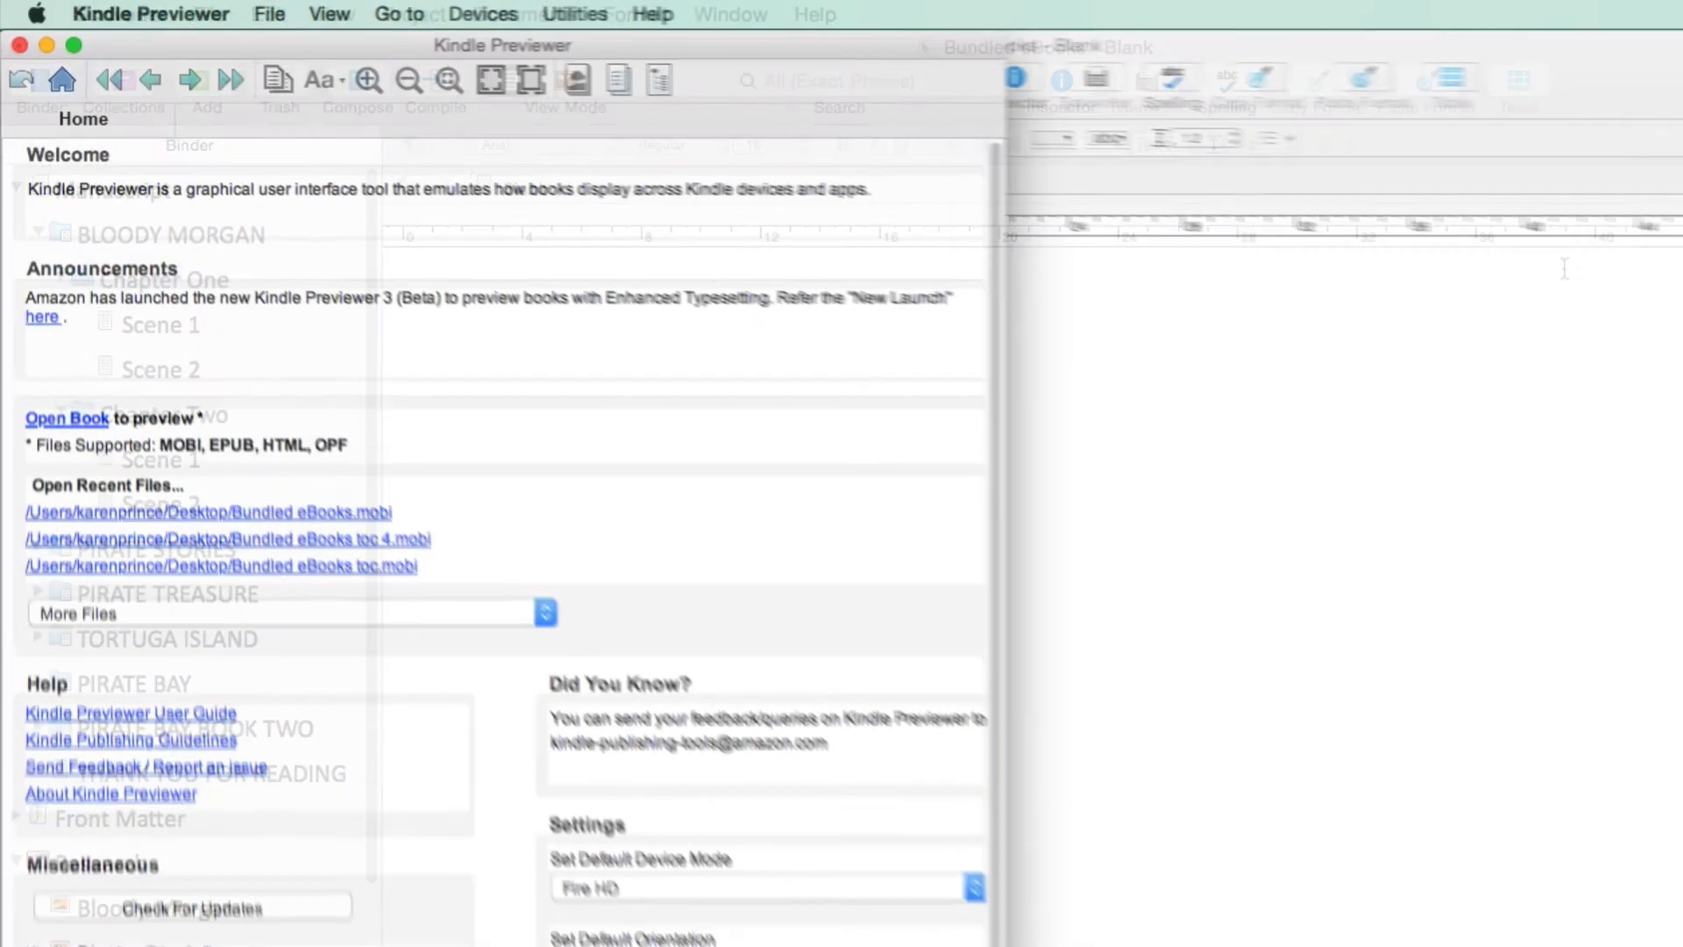
Switch to Kindle Previewer and view the compiled book's cover and contents page
left_click_drag(1666, 626, 454, 394)
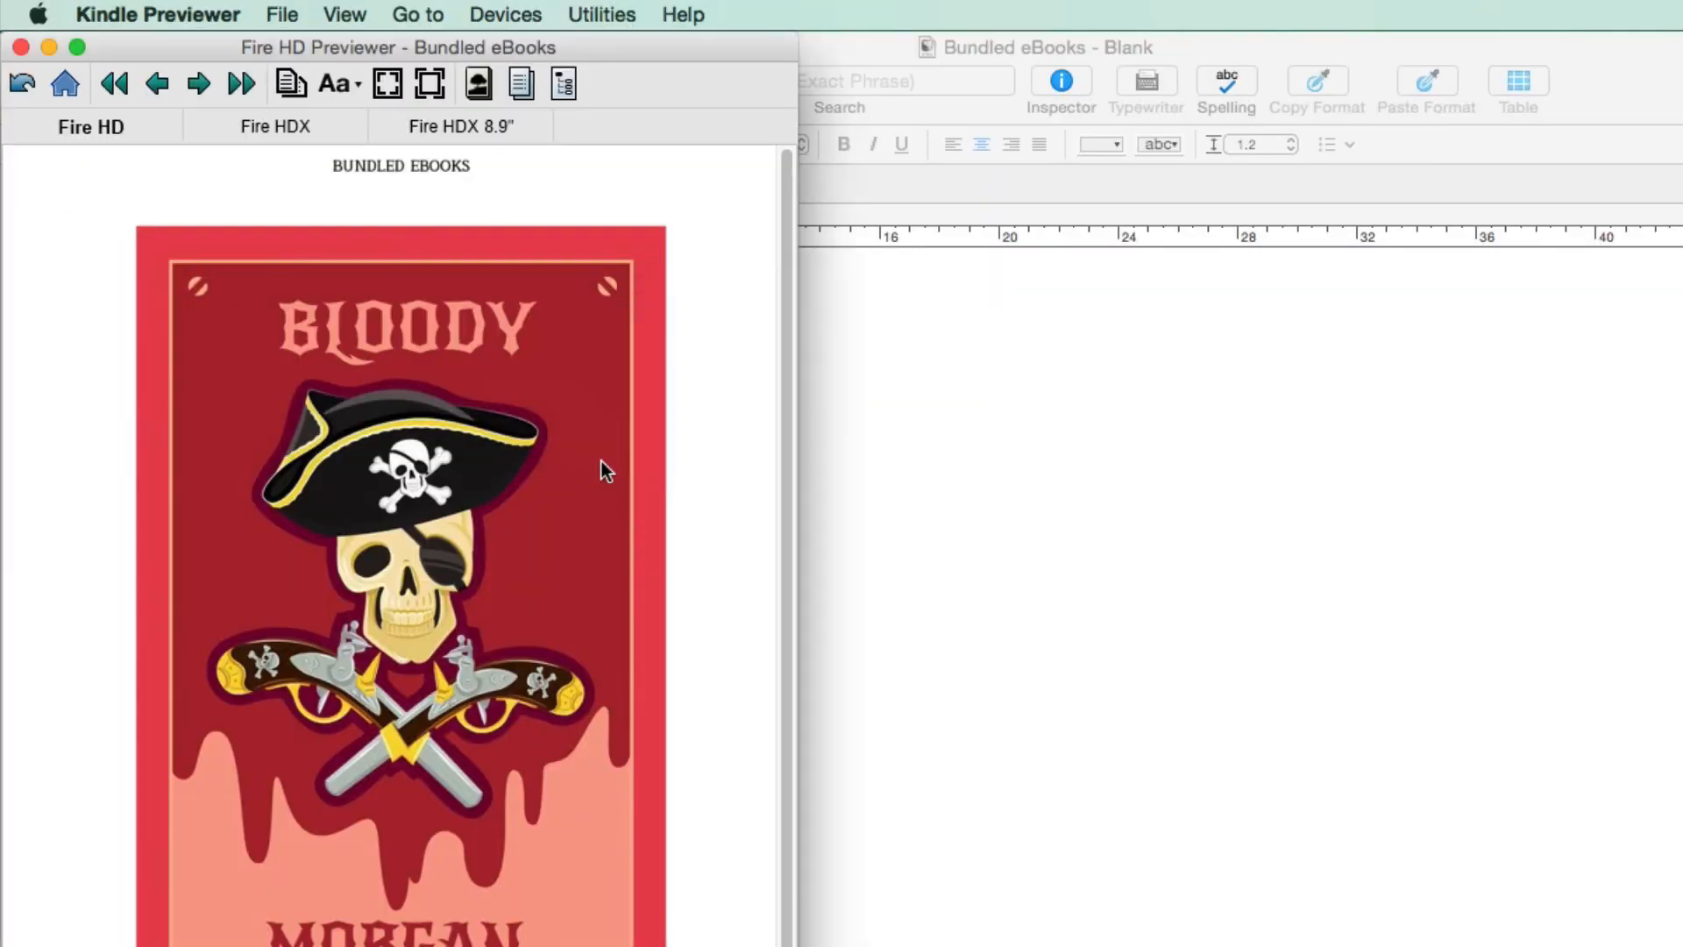
left_click(479, 84)
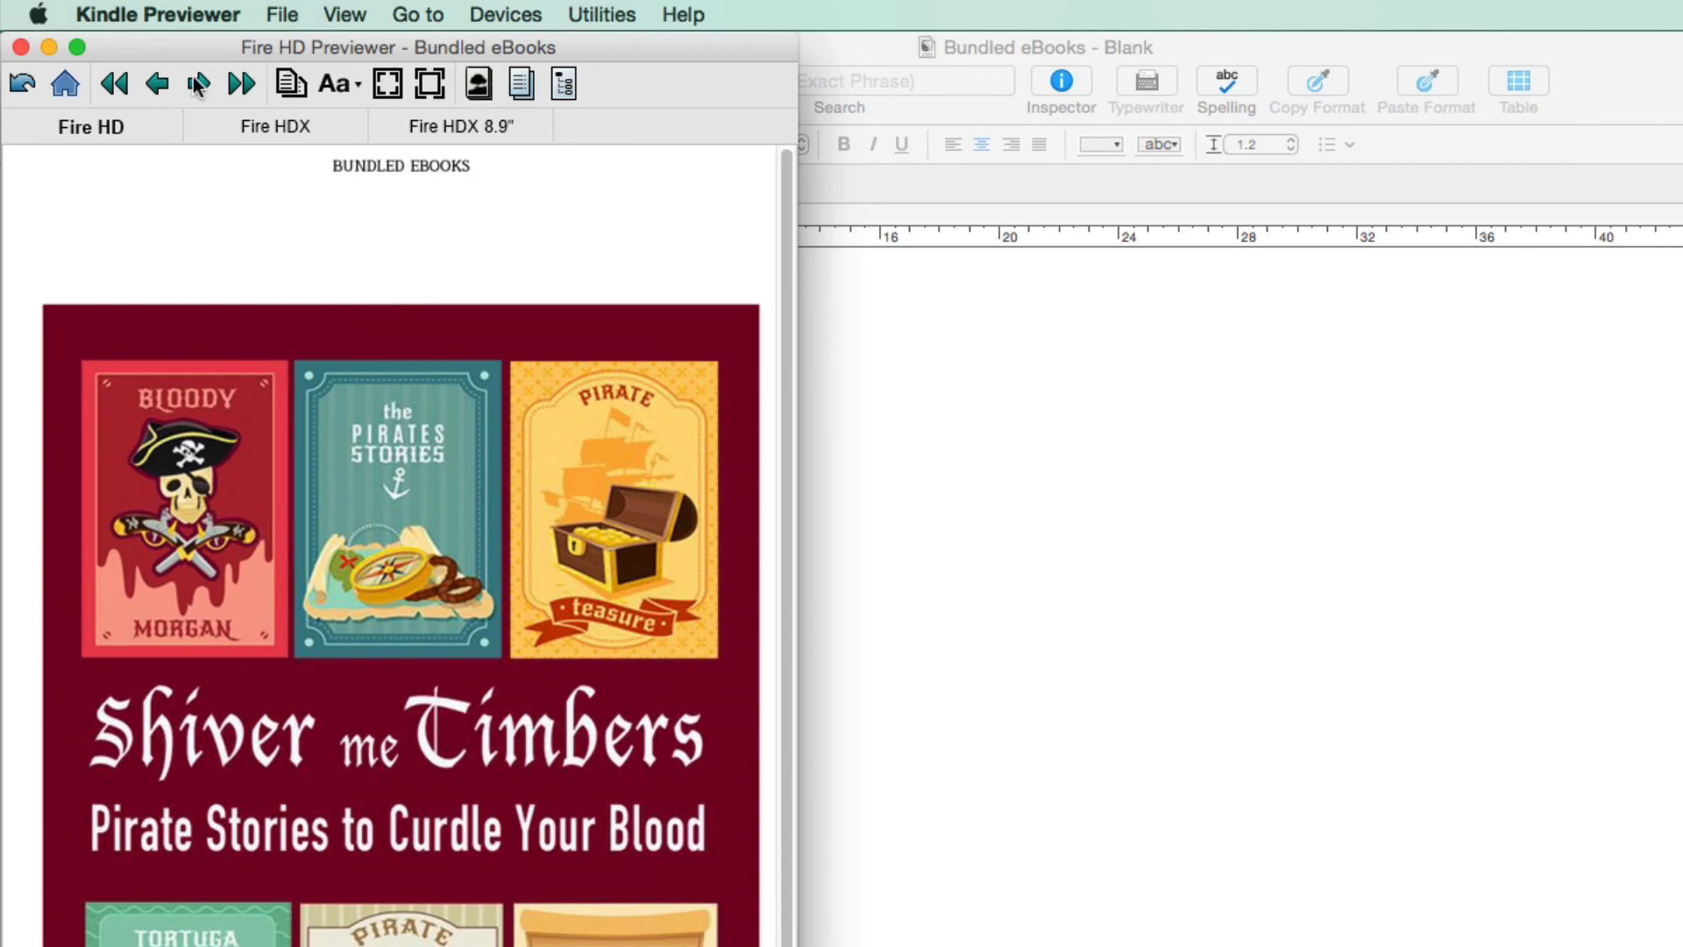
left_click(201, 84)
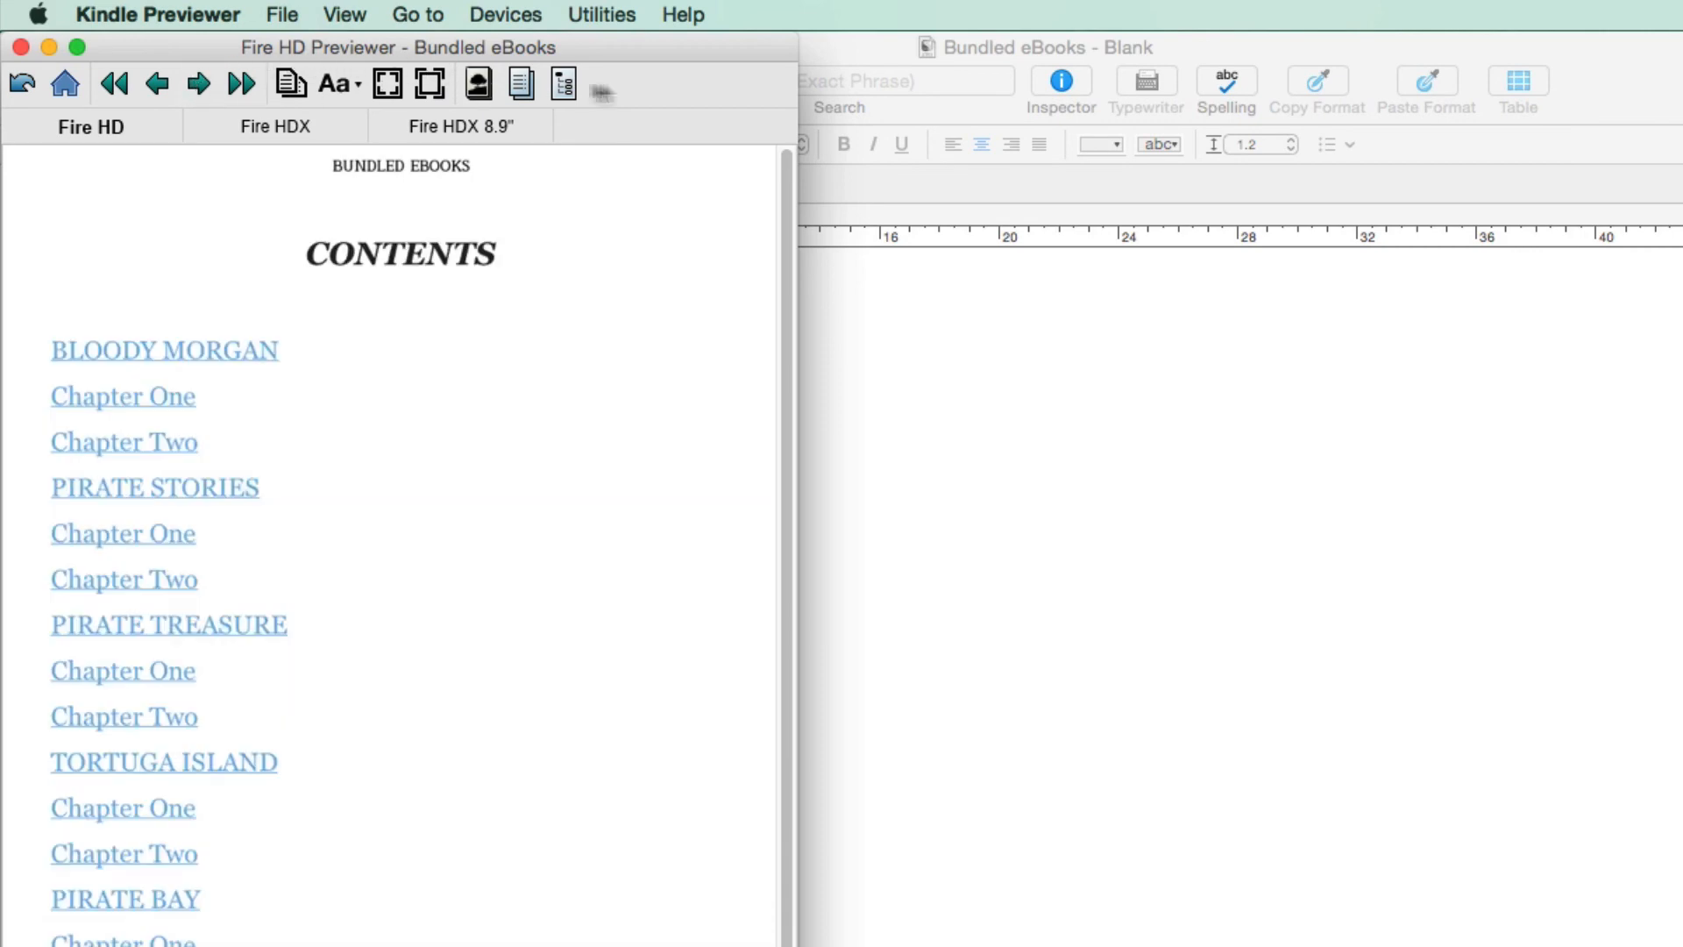
Place the Scrivener window beside Kindle Previewer, and follow the BLOODY MORGAN contents link, paging on to its first chapter
left_click(912, 52)
left_click_drag(911, 52, 1645, 49)
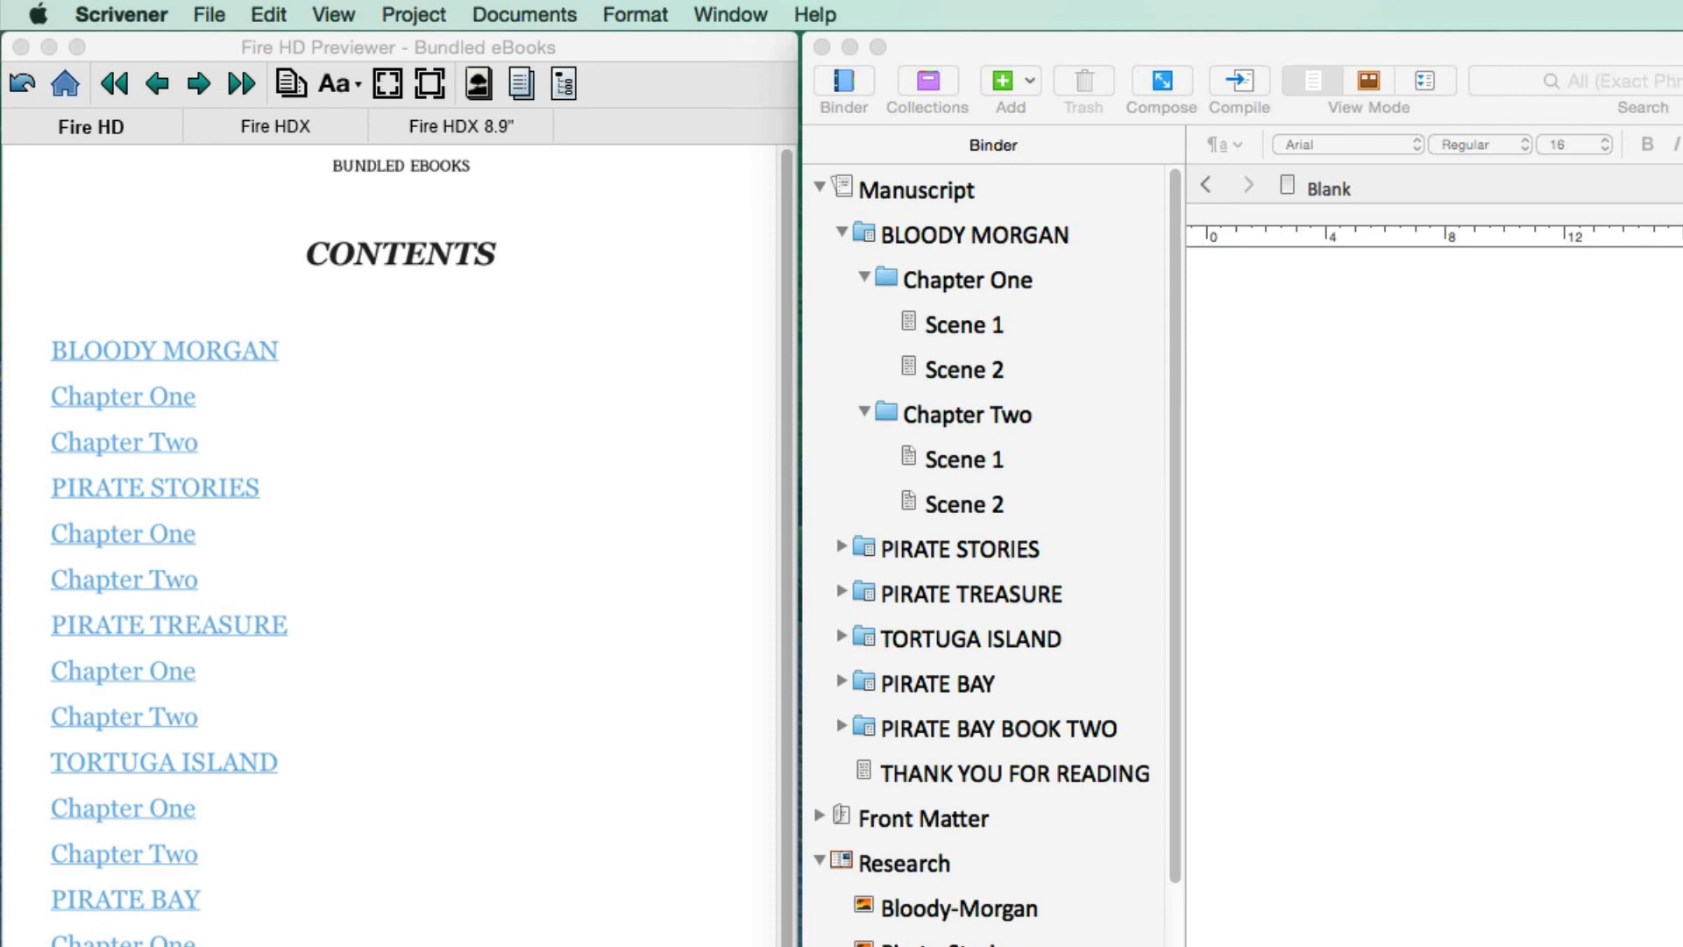
left_click(204, 344)
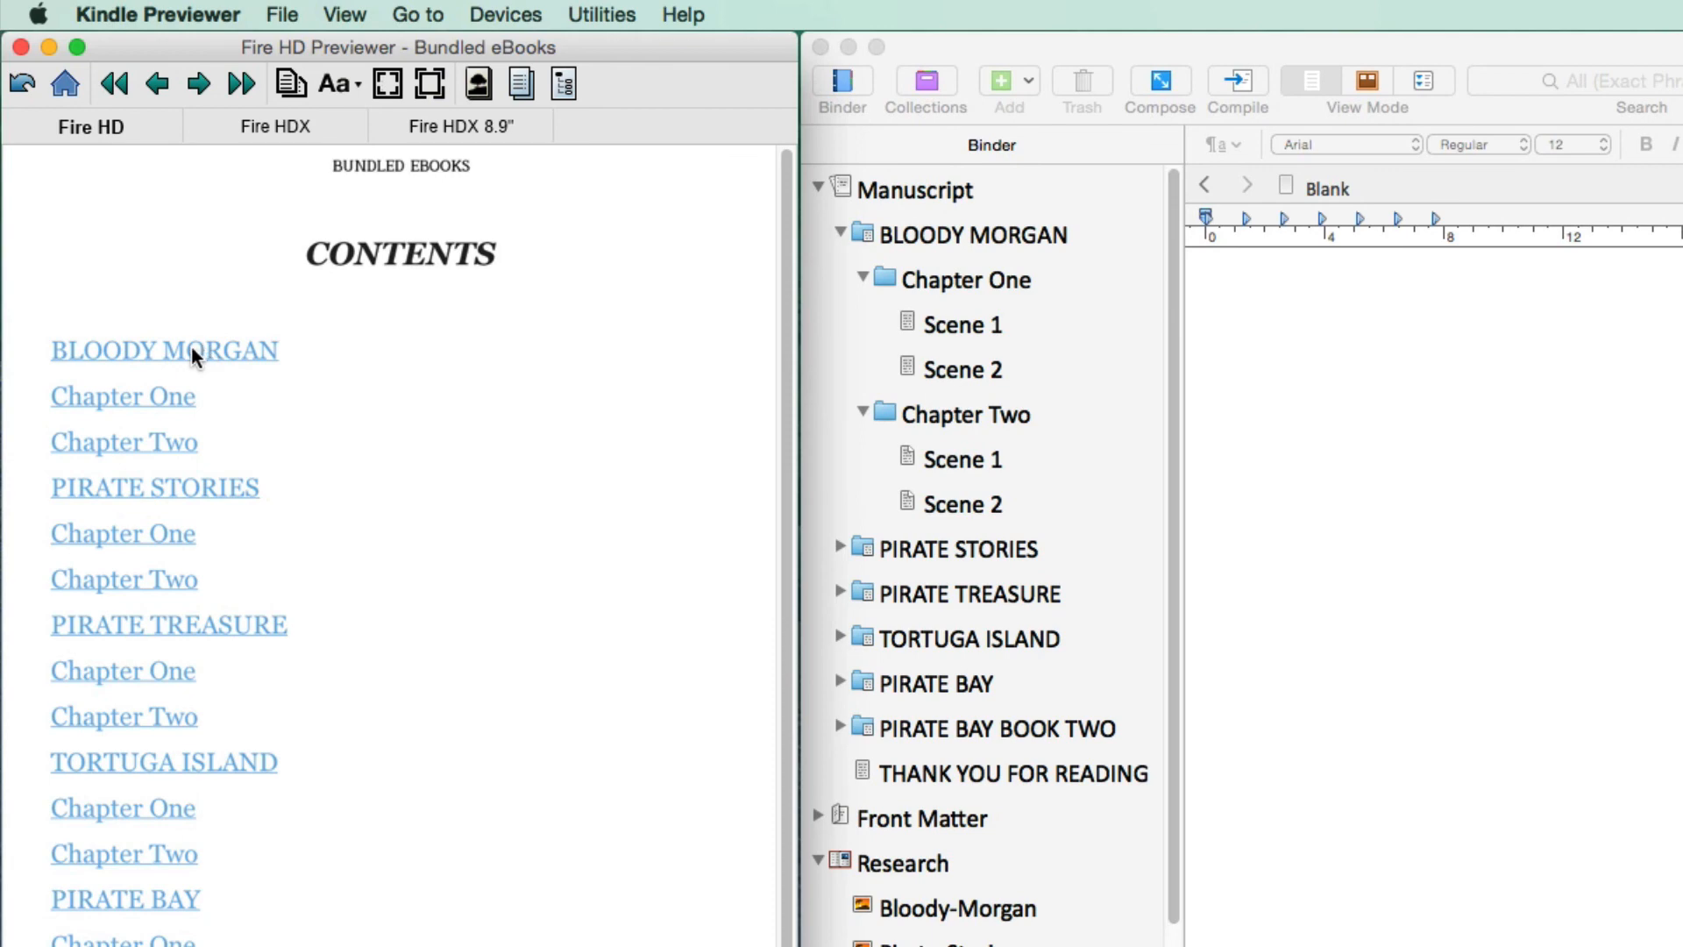
left_click(192, 345)
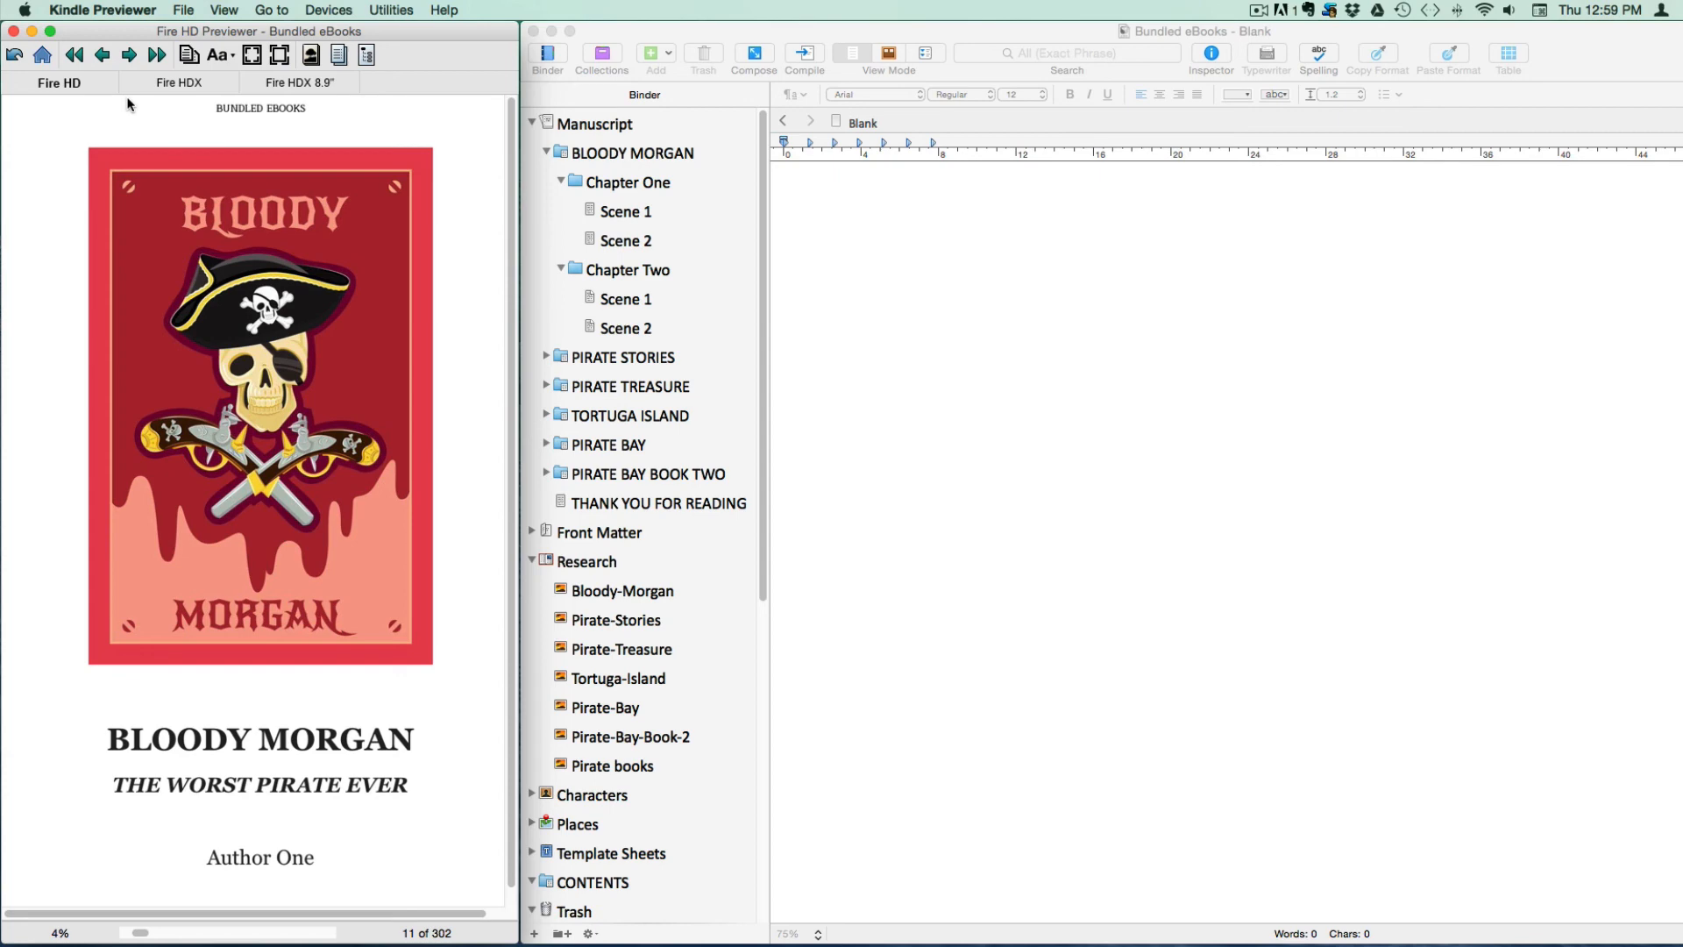
left_click(130, 55)
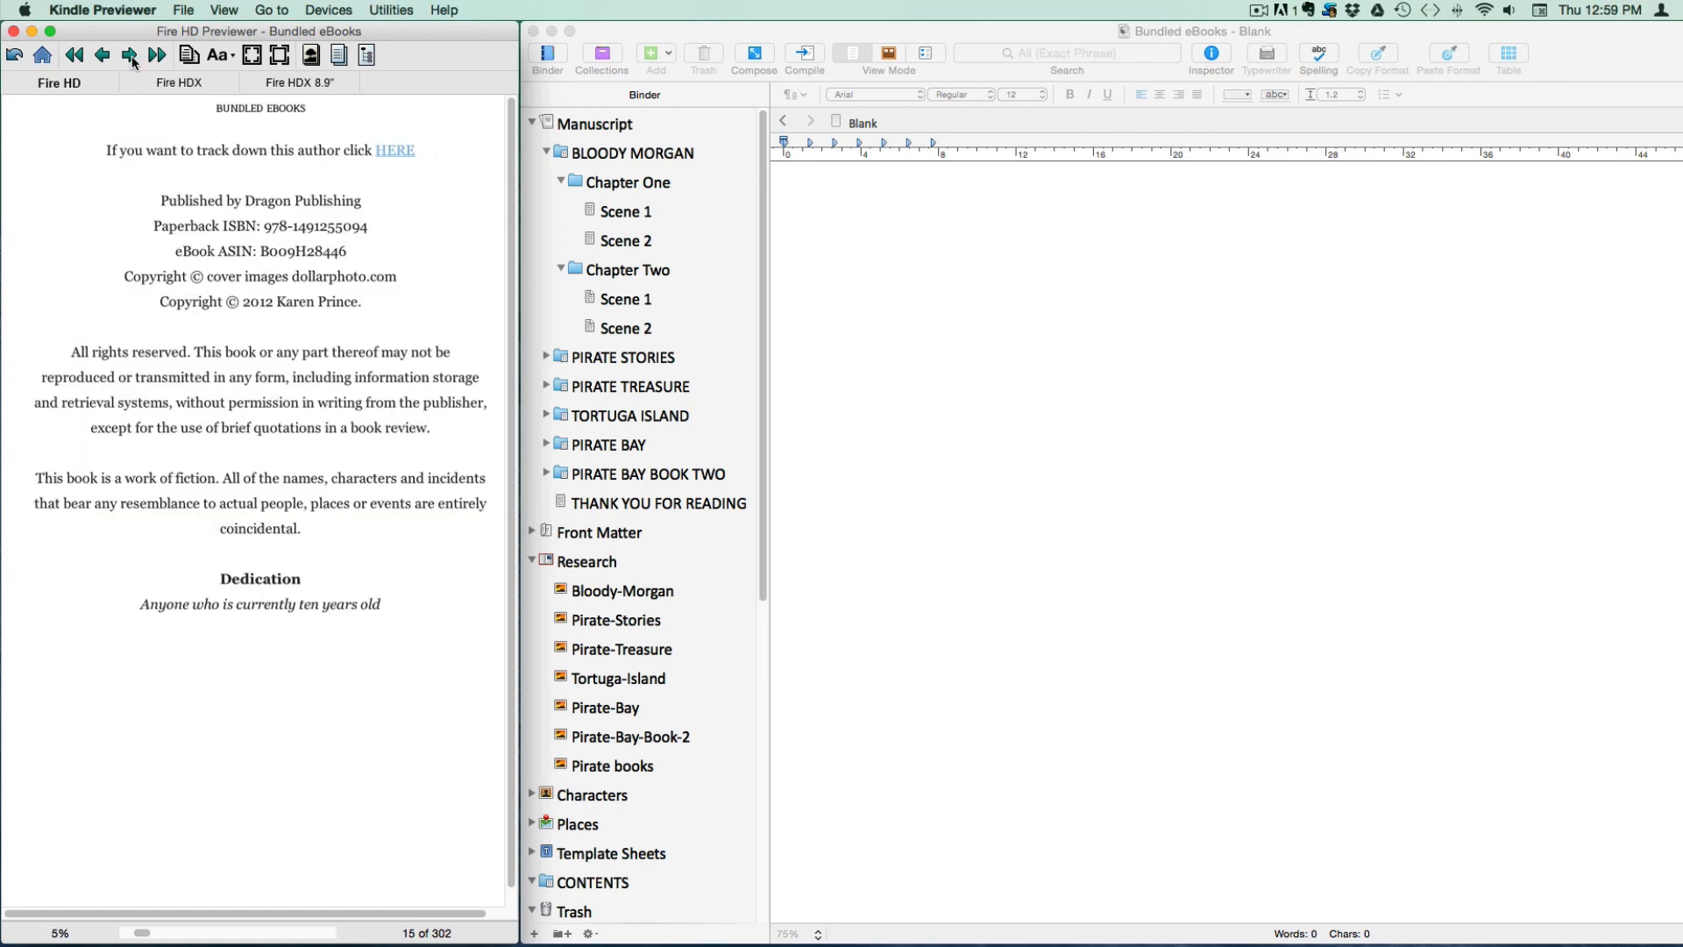
left_click(132, 59)
left_click(132, 59)
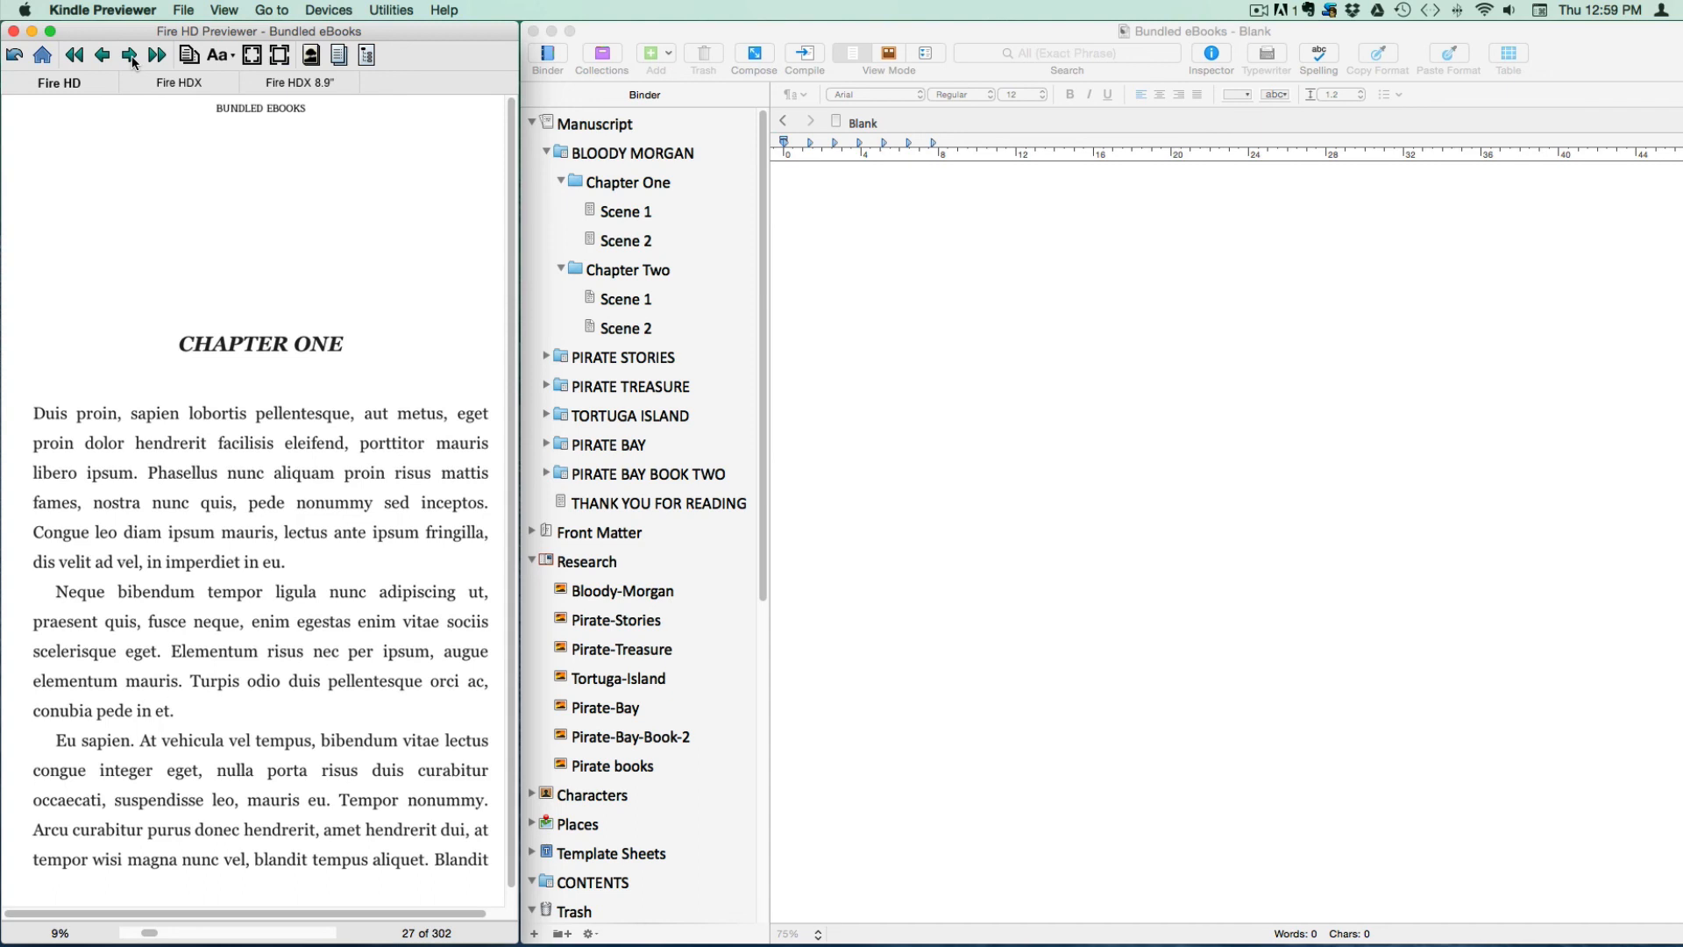
Check the PIRATE STORIES and PIRATE TREASURE links from the book's table of contents
left_click(340, 58)
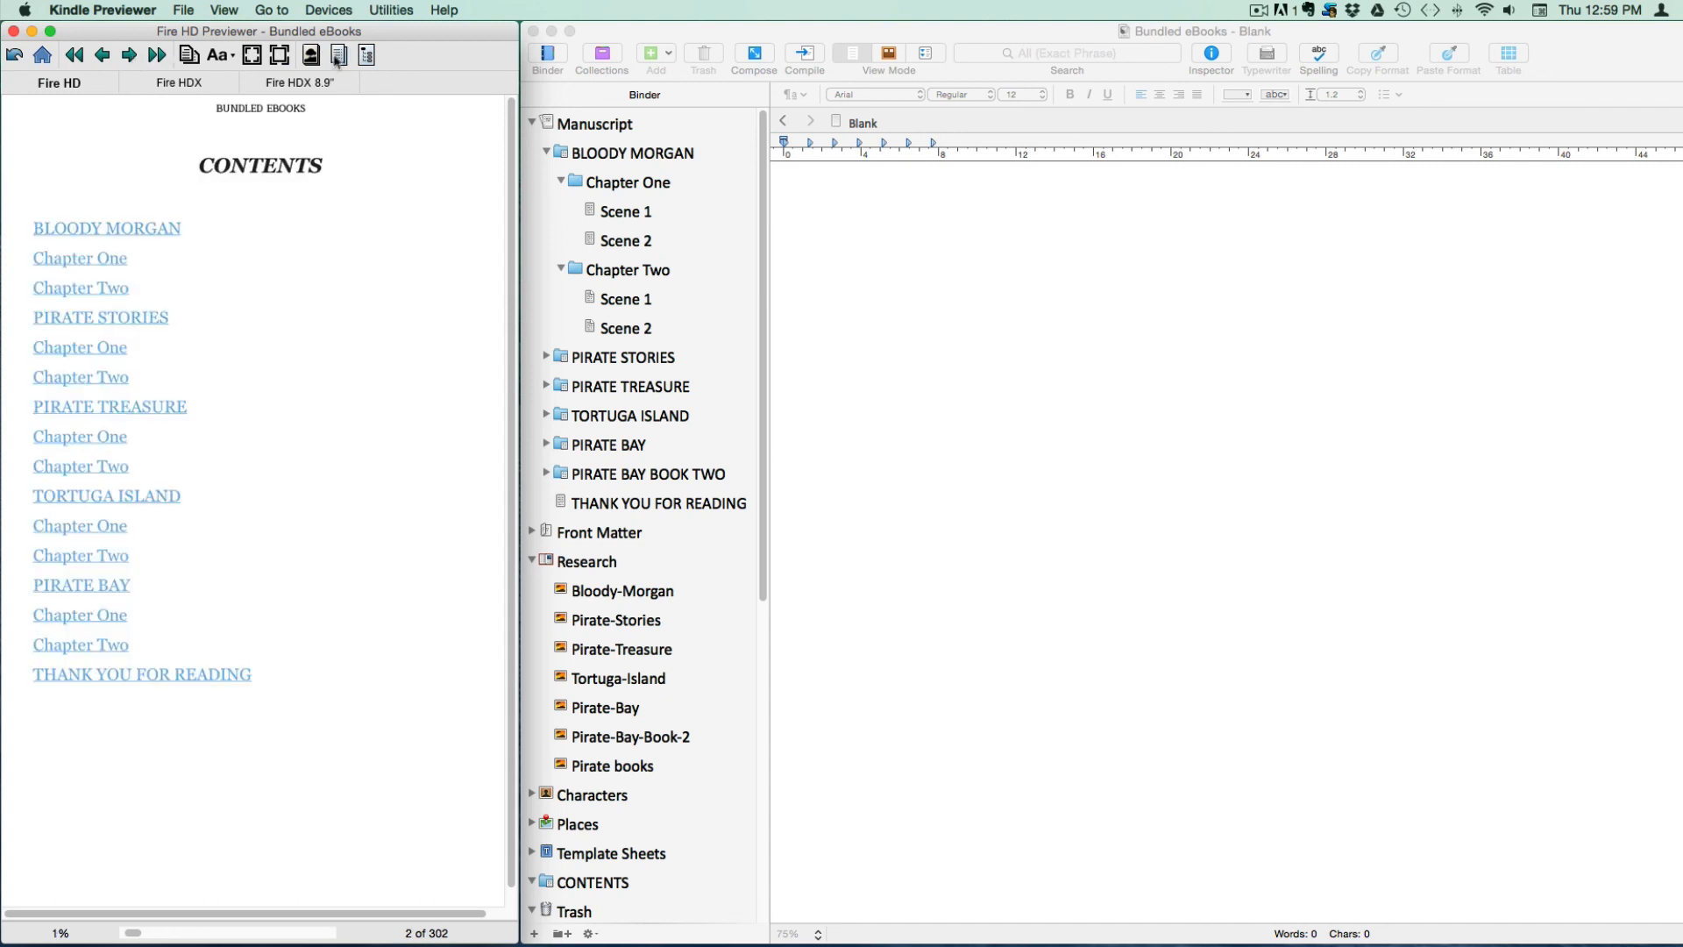
left_click(112, 317)
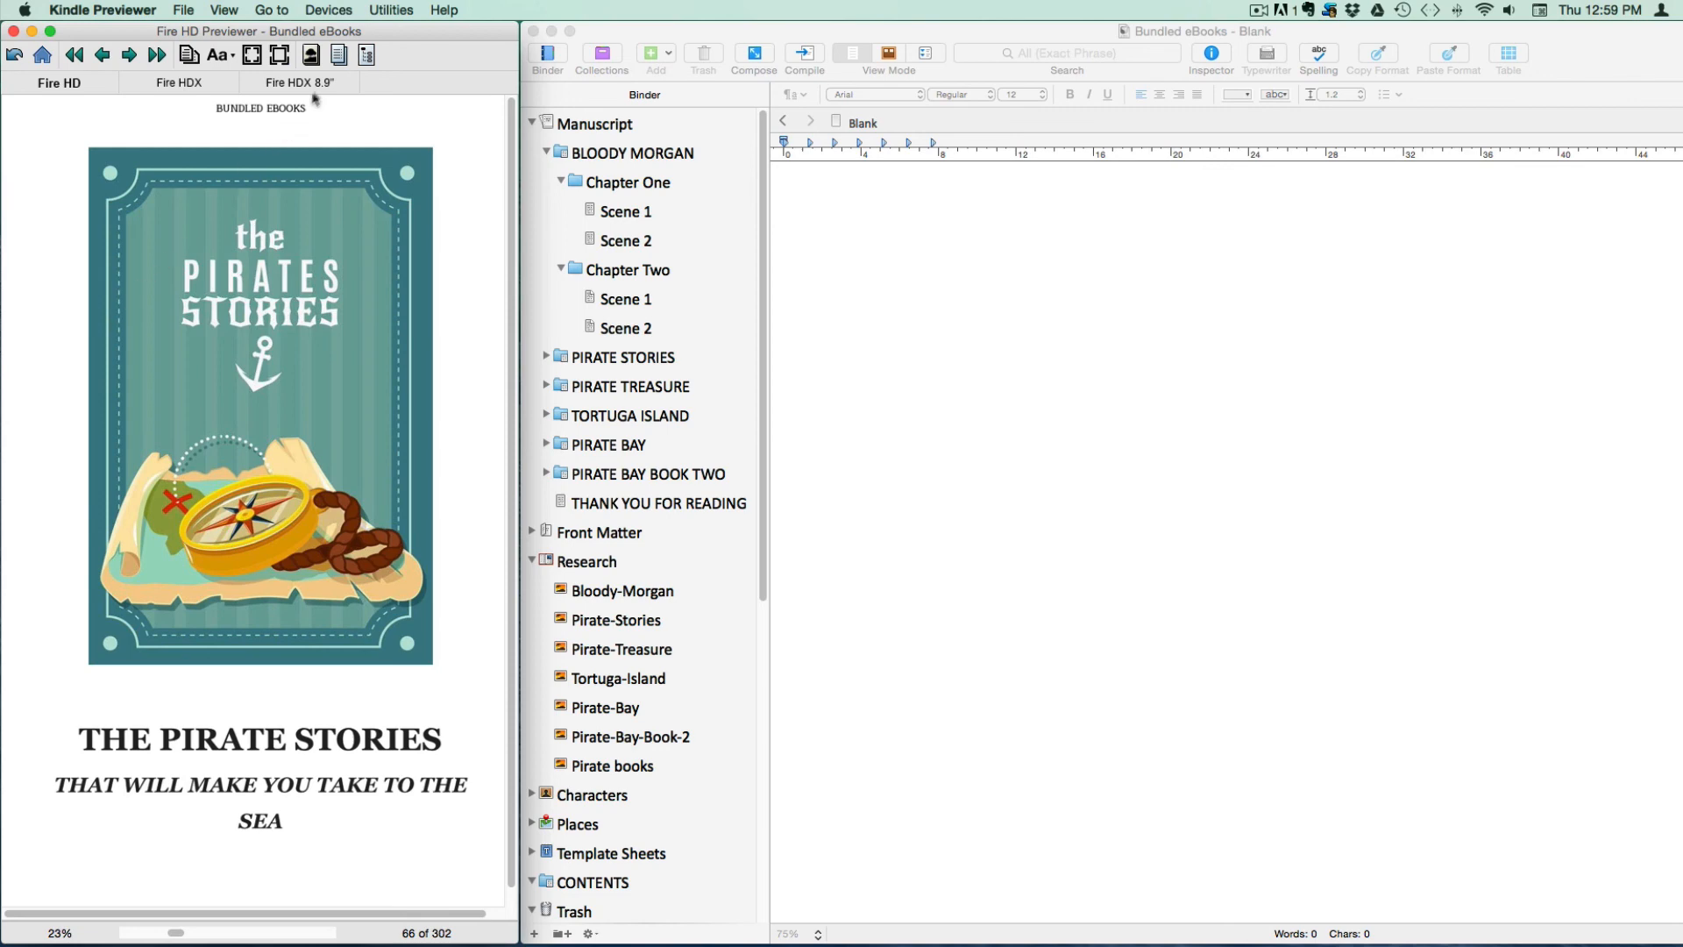
left_click(340, 56)
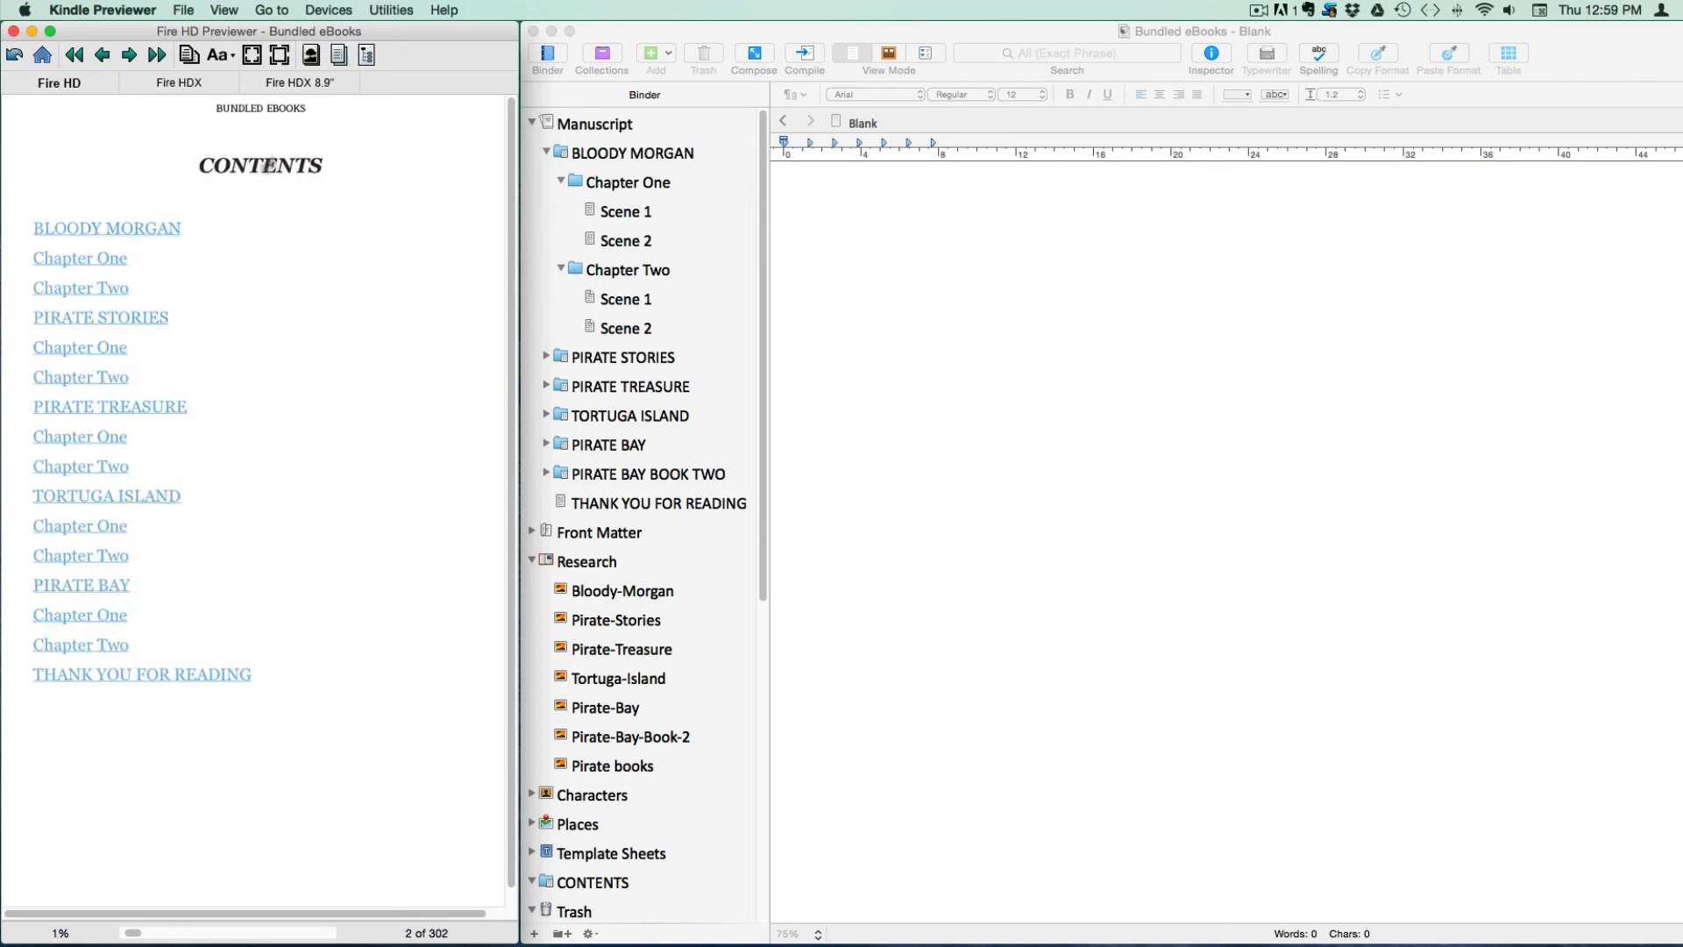
left_click(125, 408)
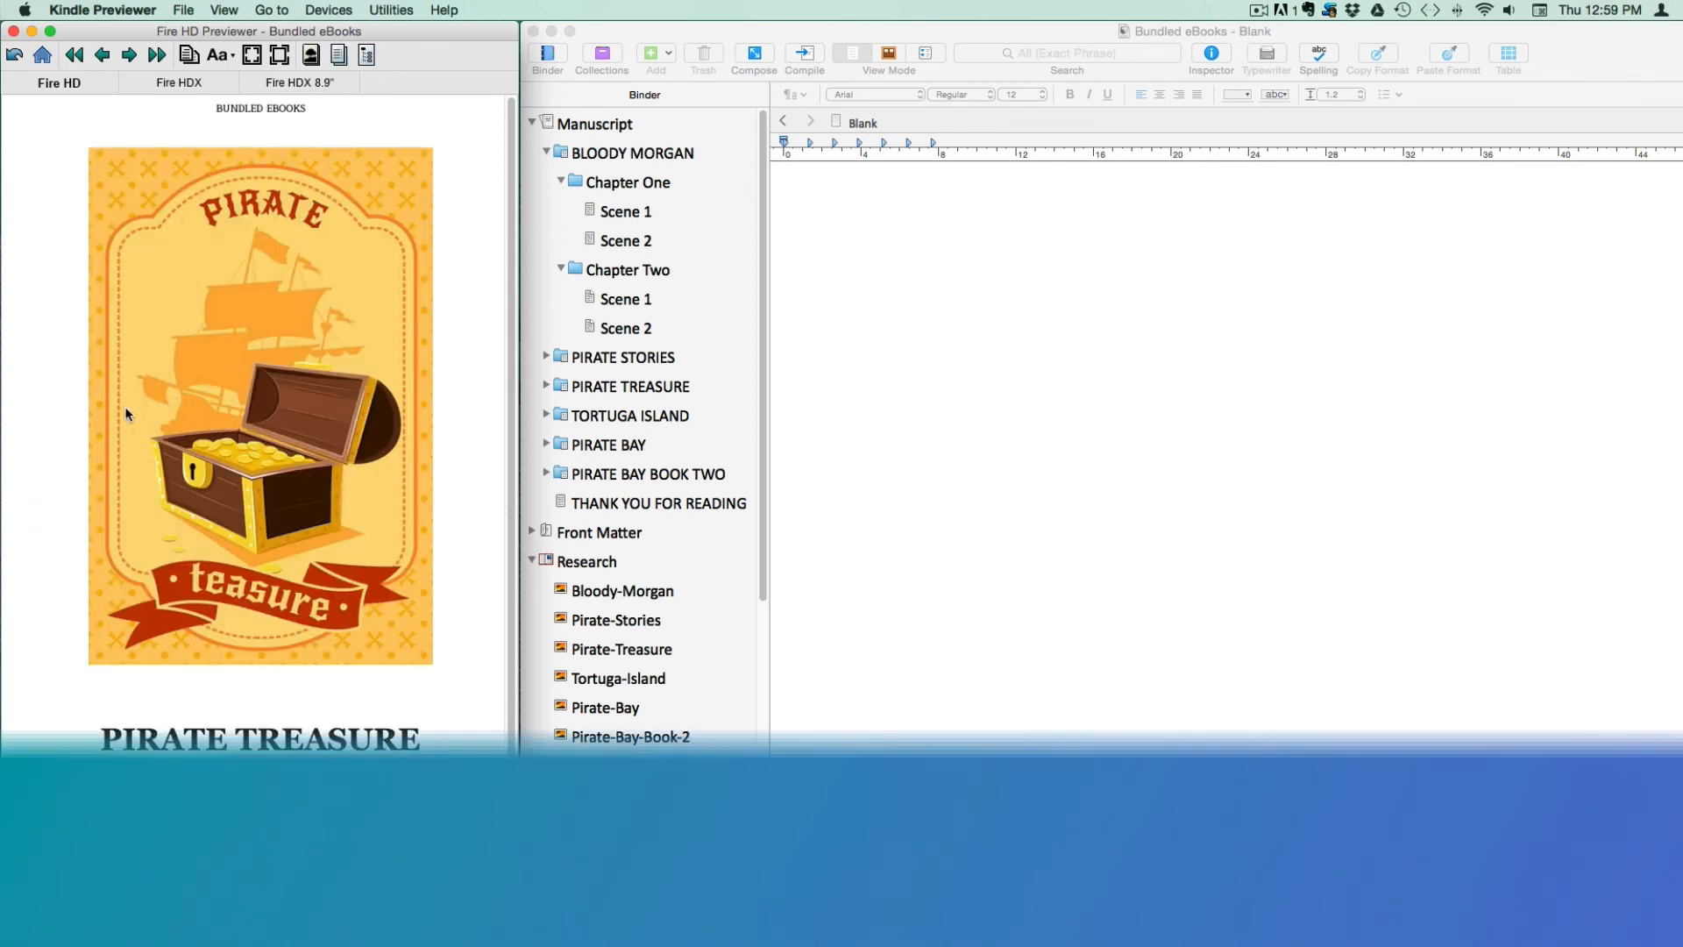